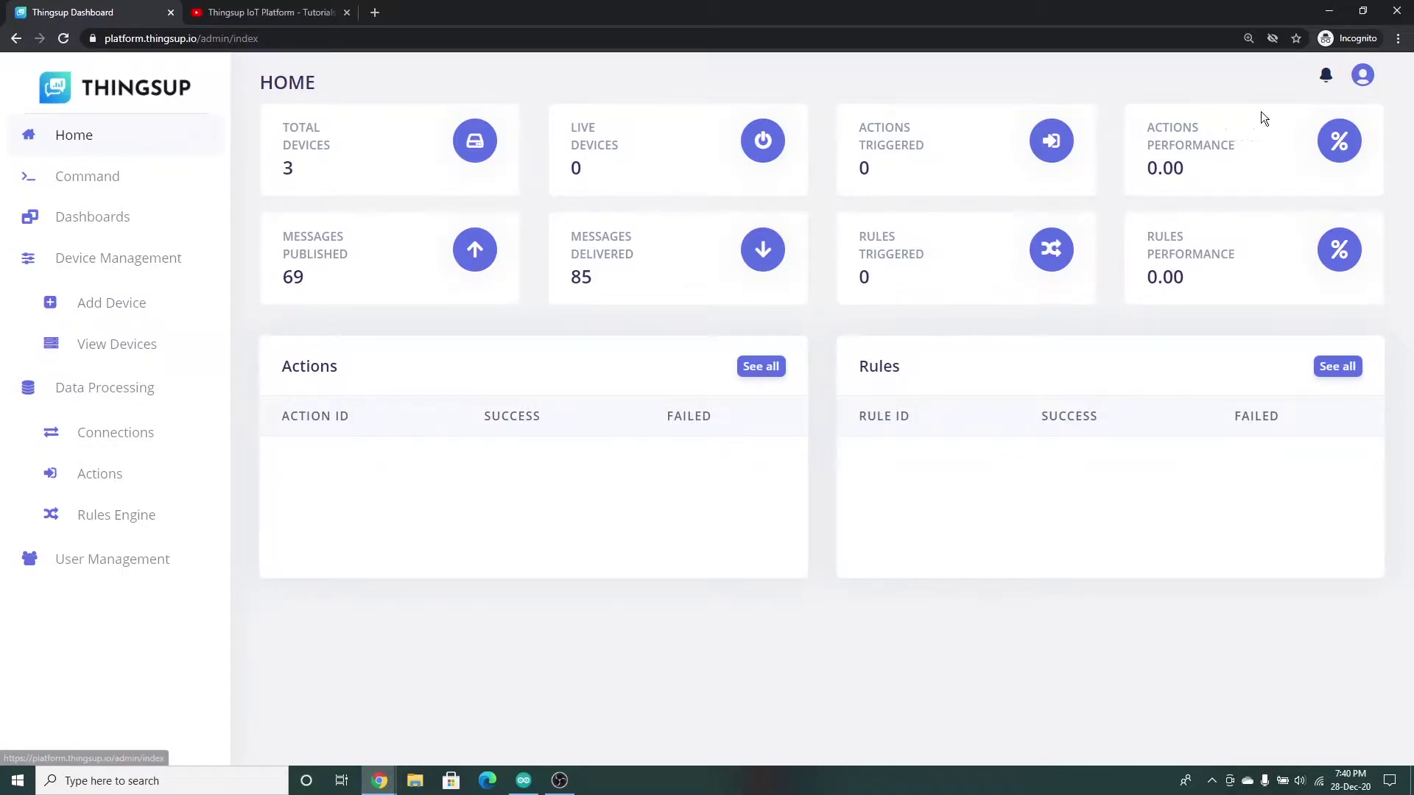
- Check the remaining 54.138 credits on the Billing page, then bring up the Add Device form
click(1362, 74)
click(1274, 182)
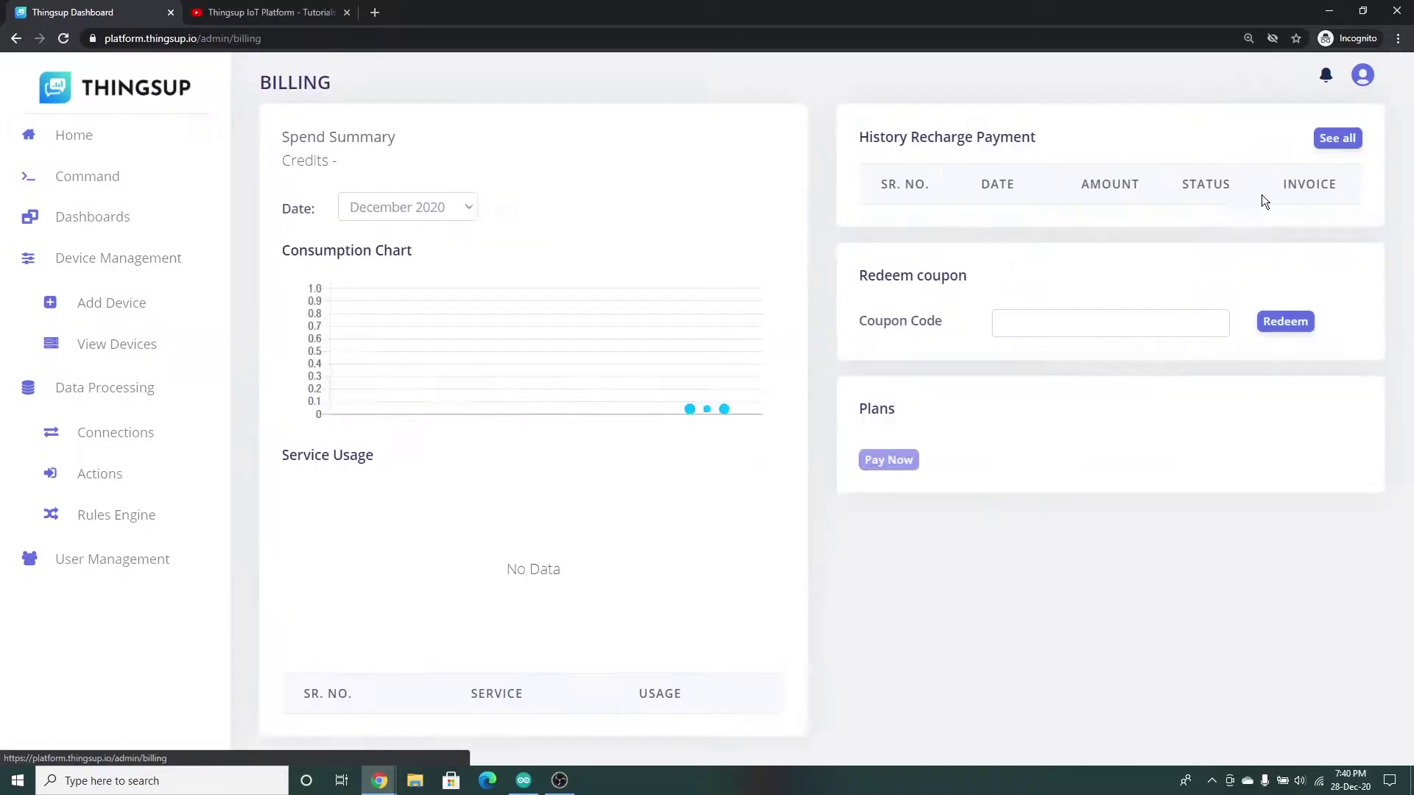
drag(345, 161, 412, 167)
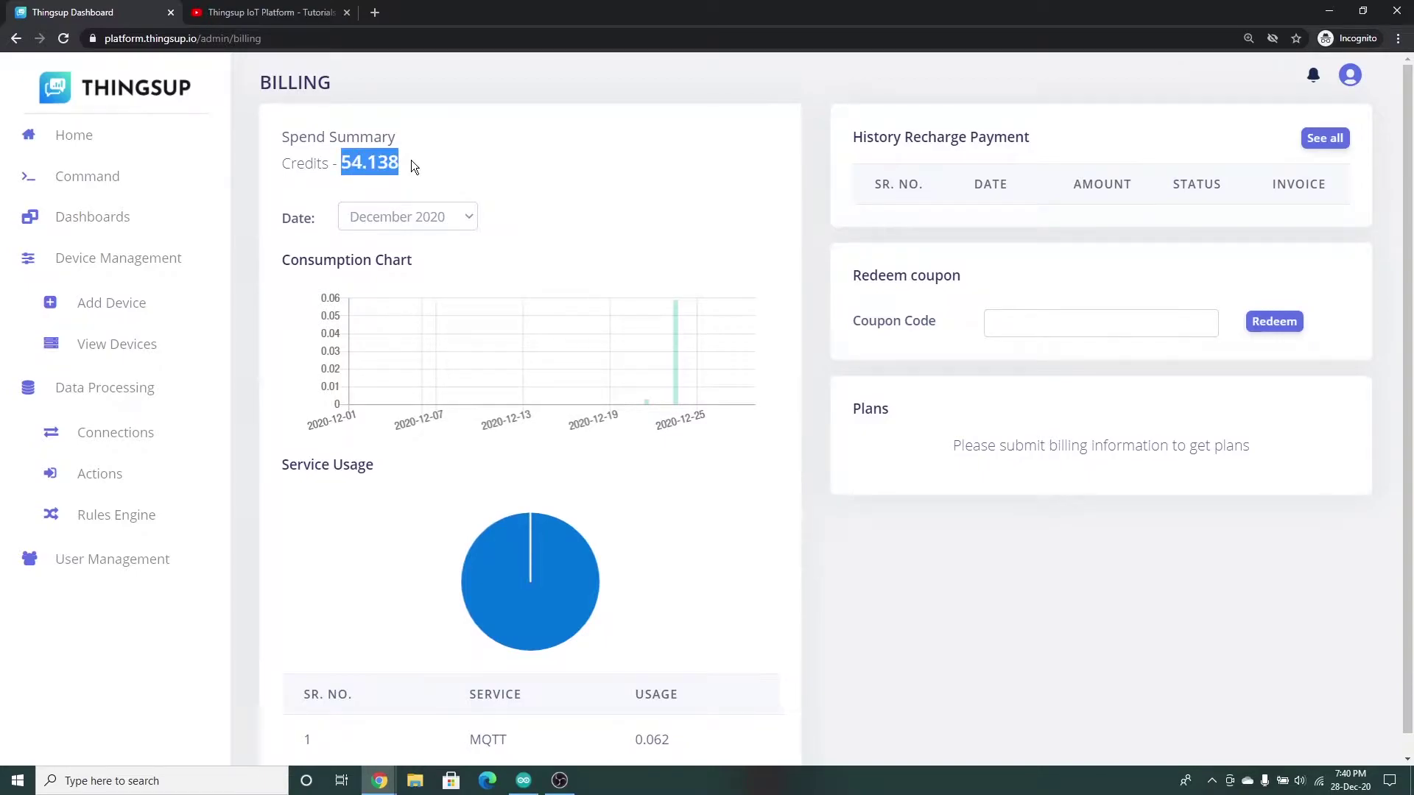
click(447, 156)
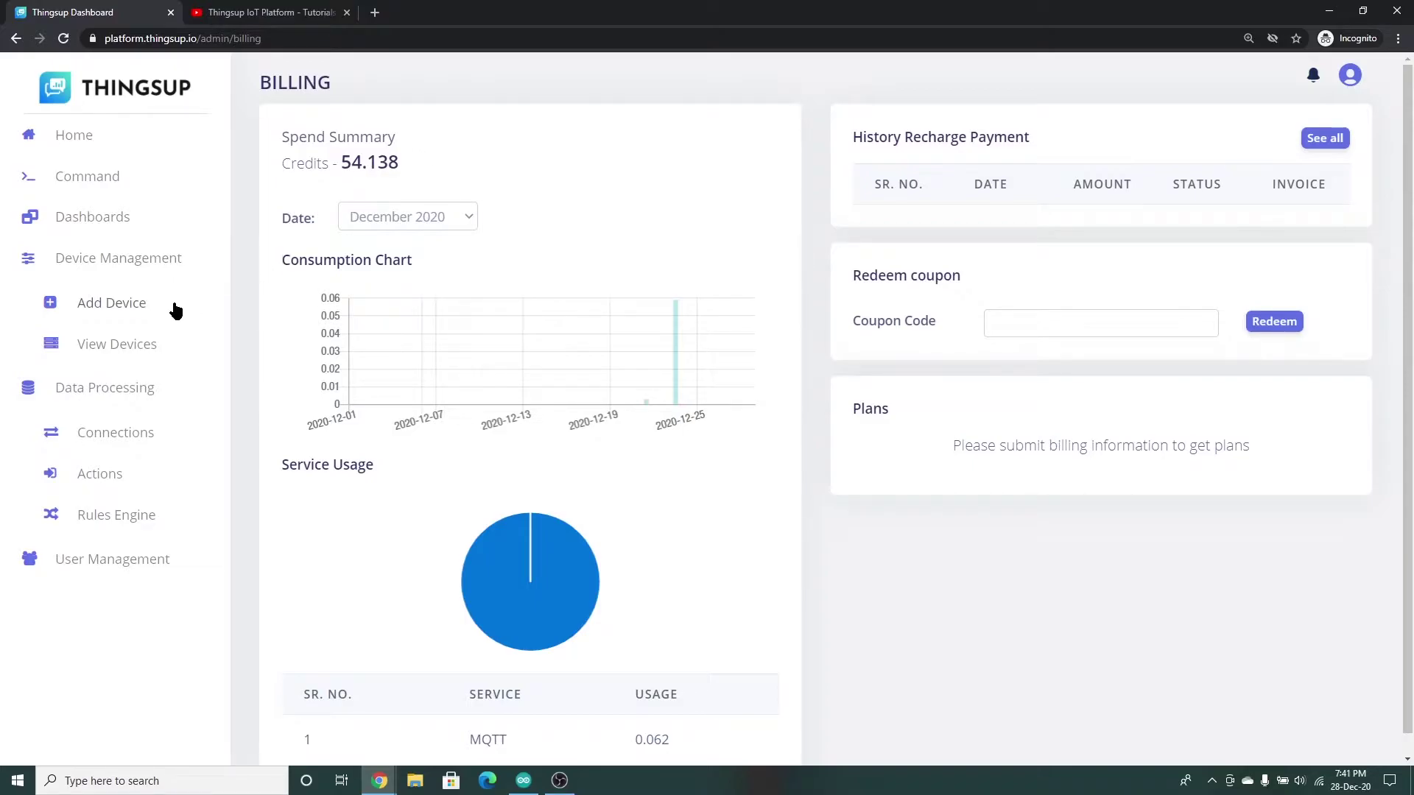
click(132, 307)
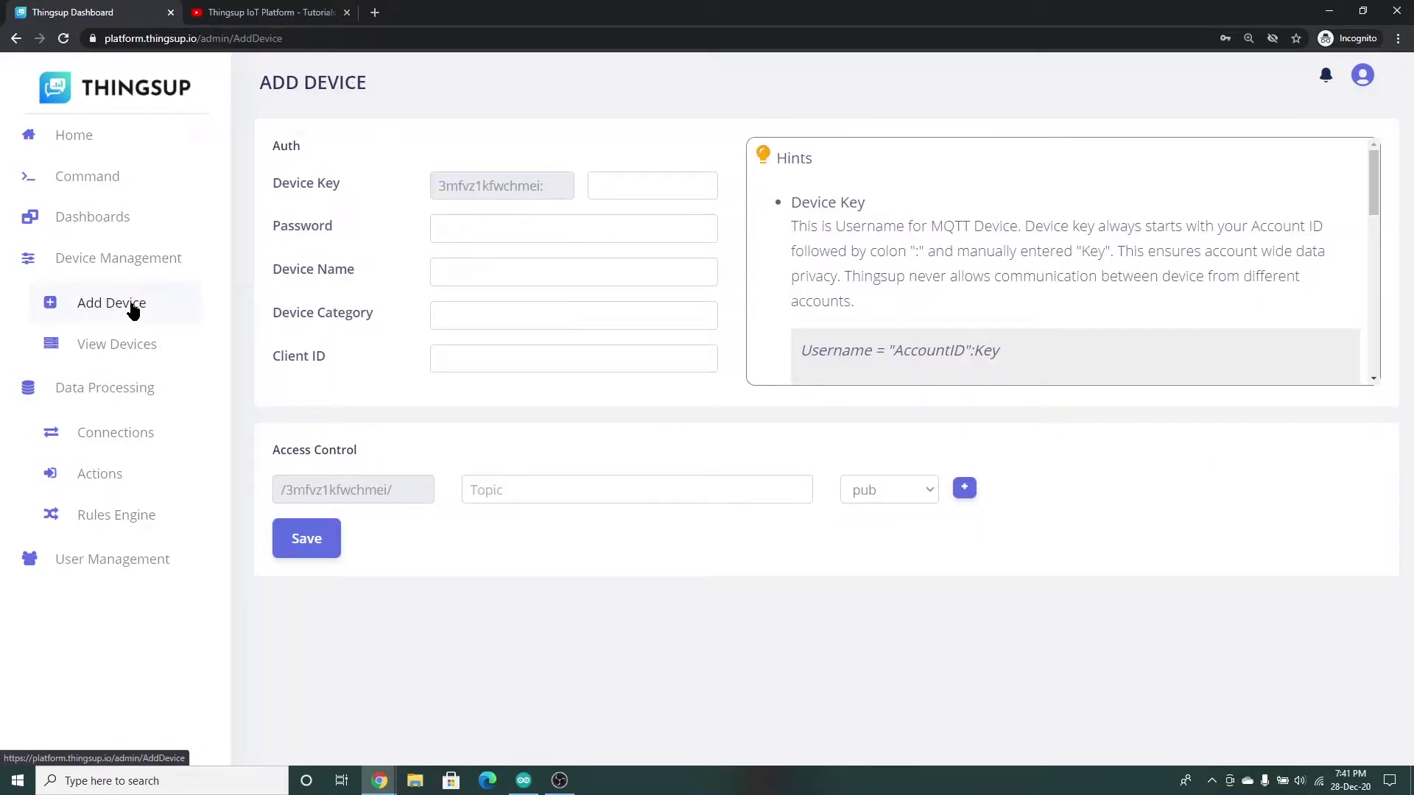
- Switch to the 'Part #2 - MQTT Basics' tutorial video and scrub it to 0:47
click(247, 11)
scroll(464, 555, down, 1)
scroll(464, 555, down, 3)
drag(372, 462, 47, 462)
- Return to the Thingsup dashboard and list the registered devices test, ref and dashboard
click(503, 526)
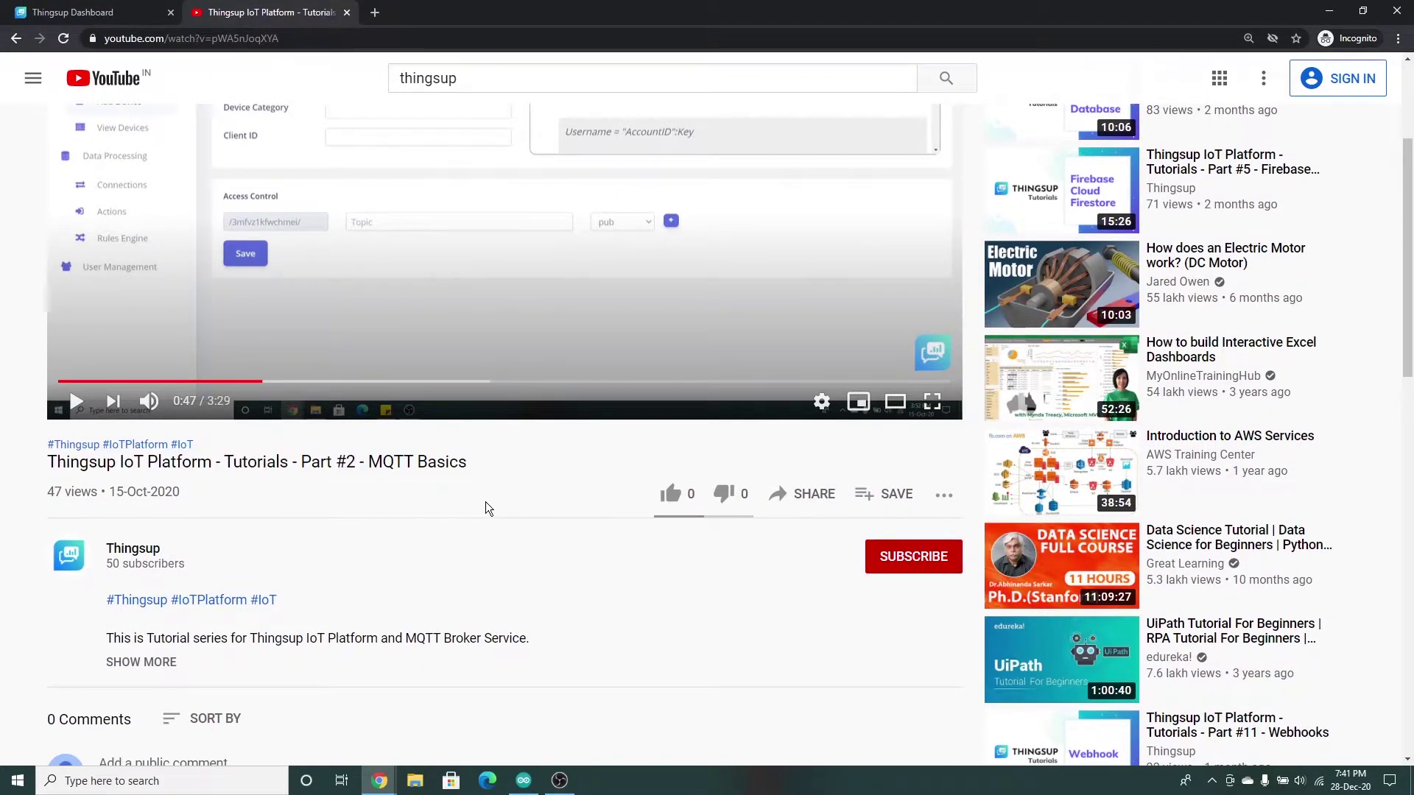
scroll(484, 508, up, 3)
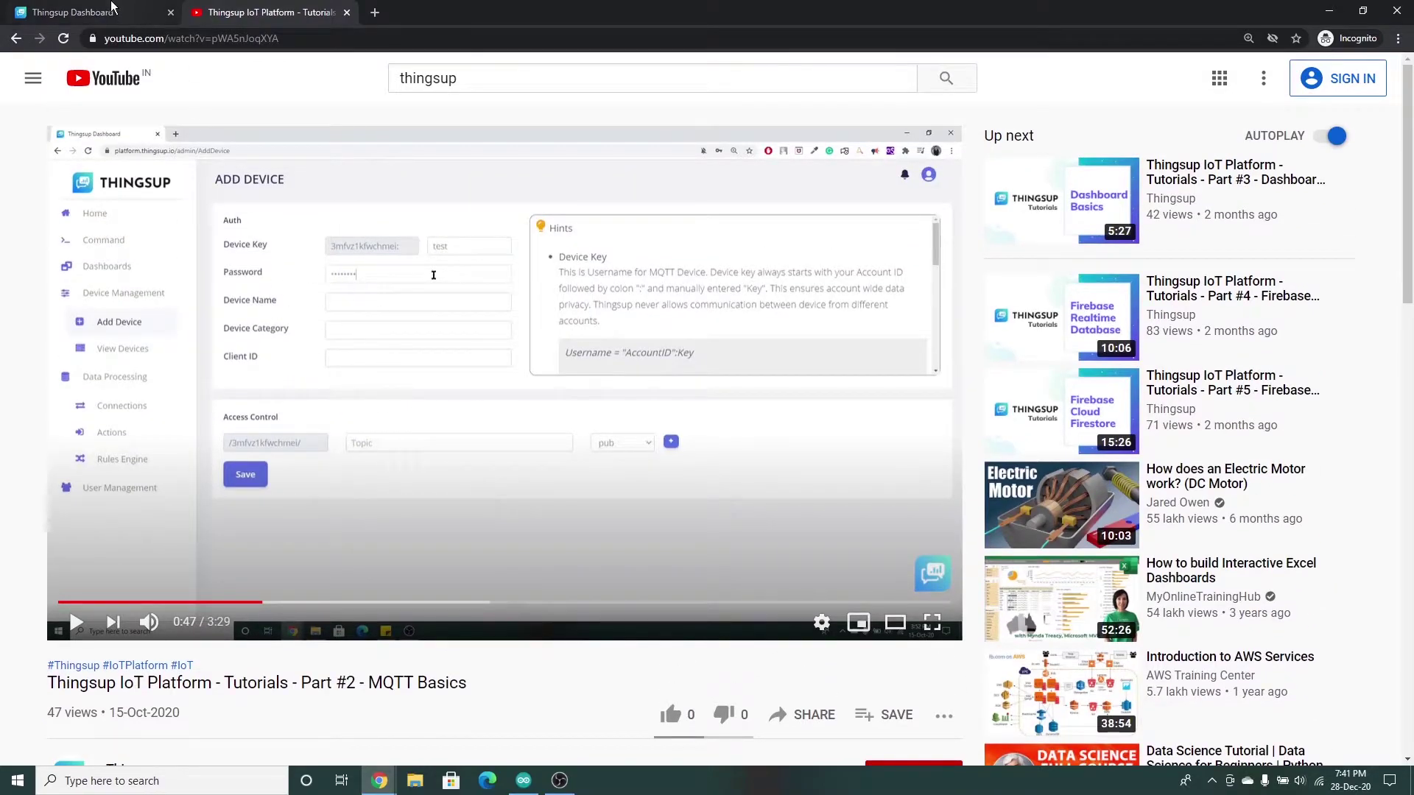
key(ctrl+Tab)
click(146, 352)
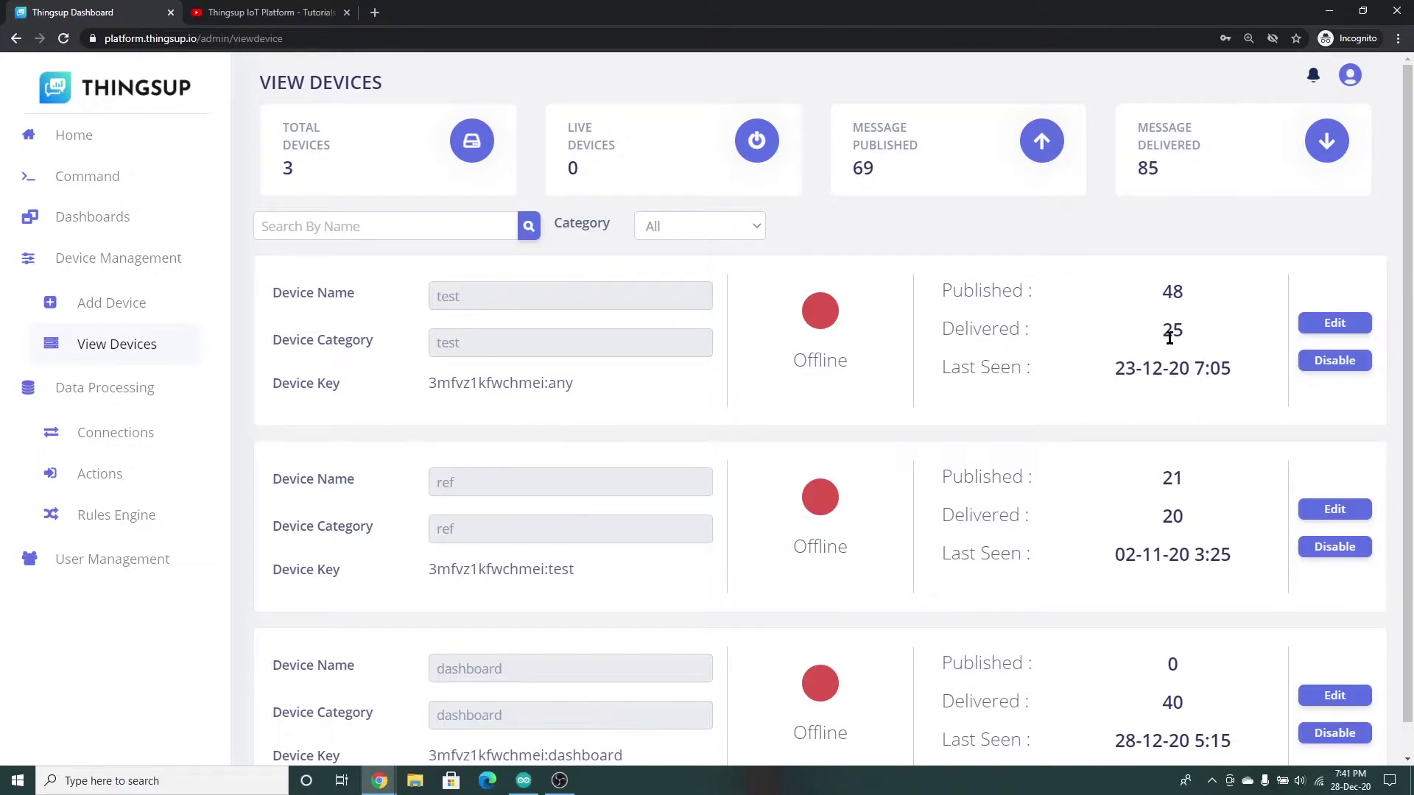
- Change the test device's access-control topic to 'distance', save it, and go to Dashboards
click(1333, 324)
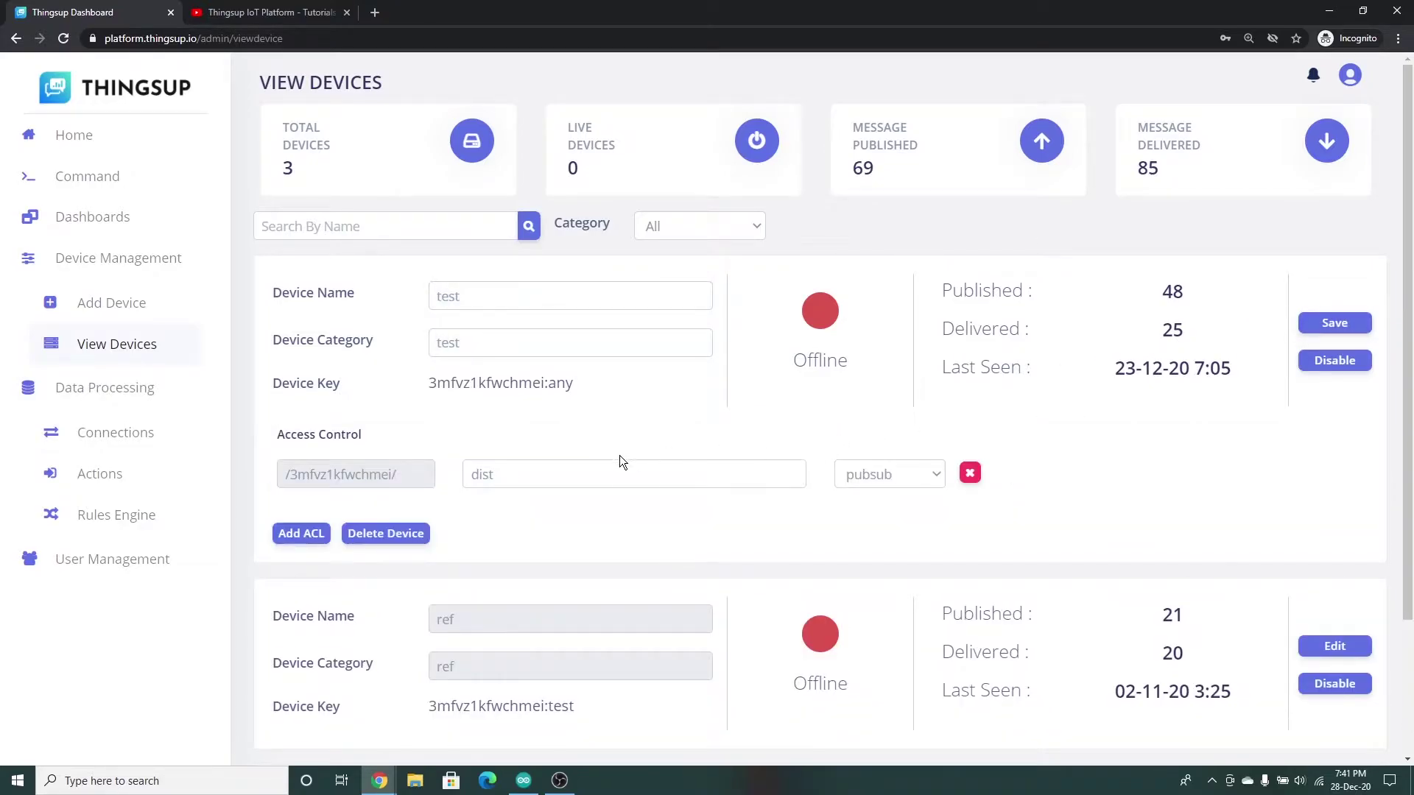
click(568, 477)
text(ance)
click(1334, 324)
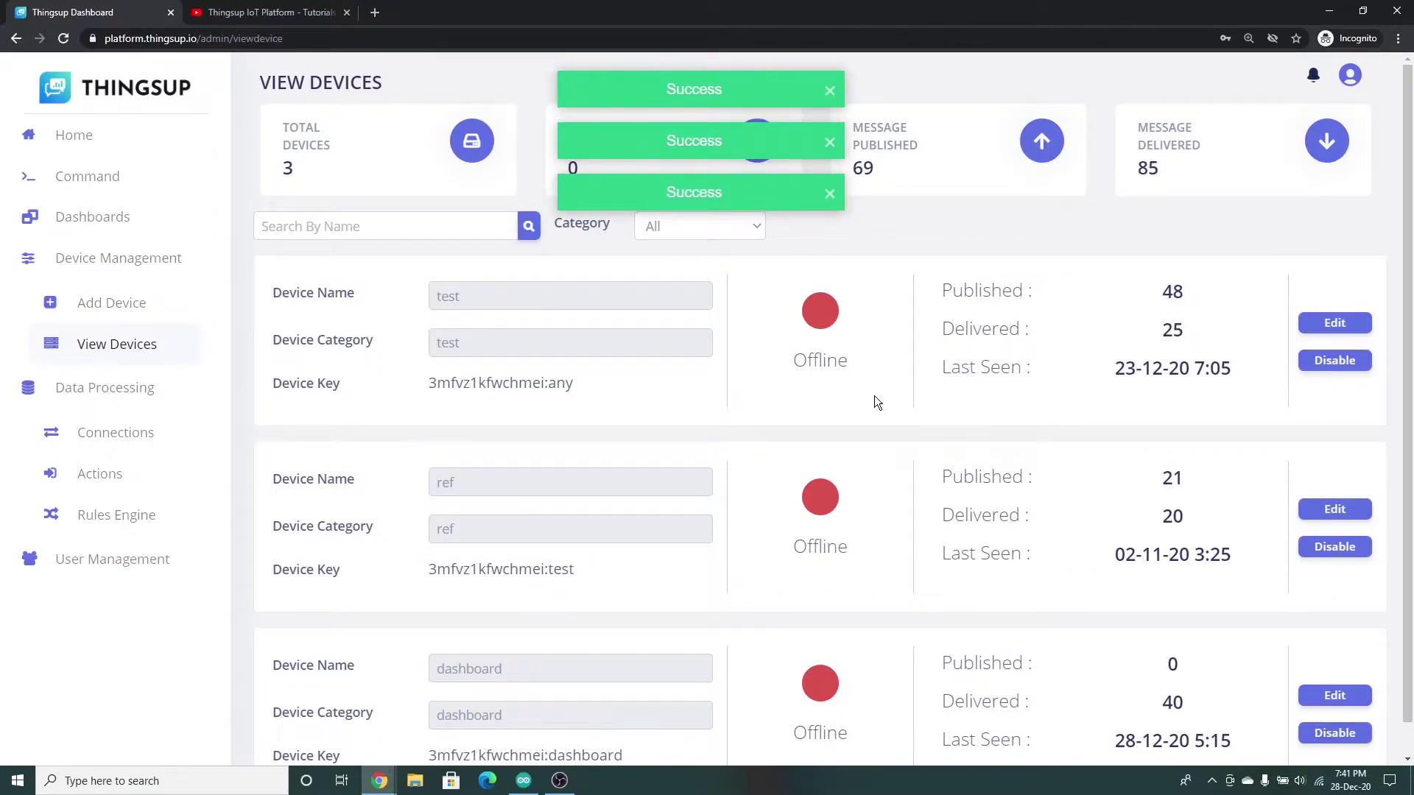
click(96, 218)
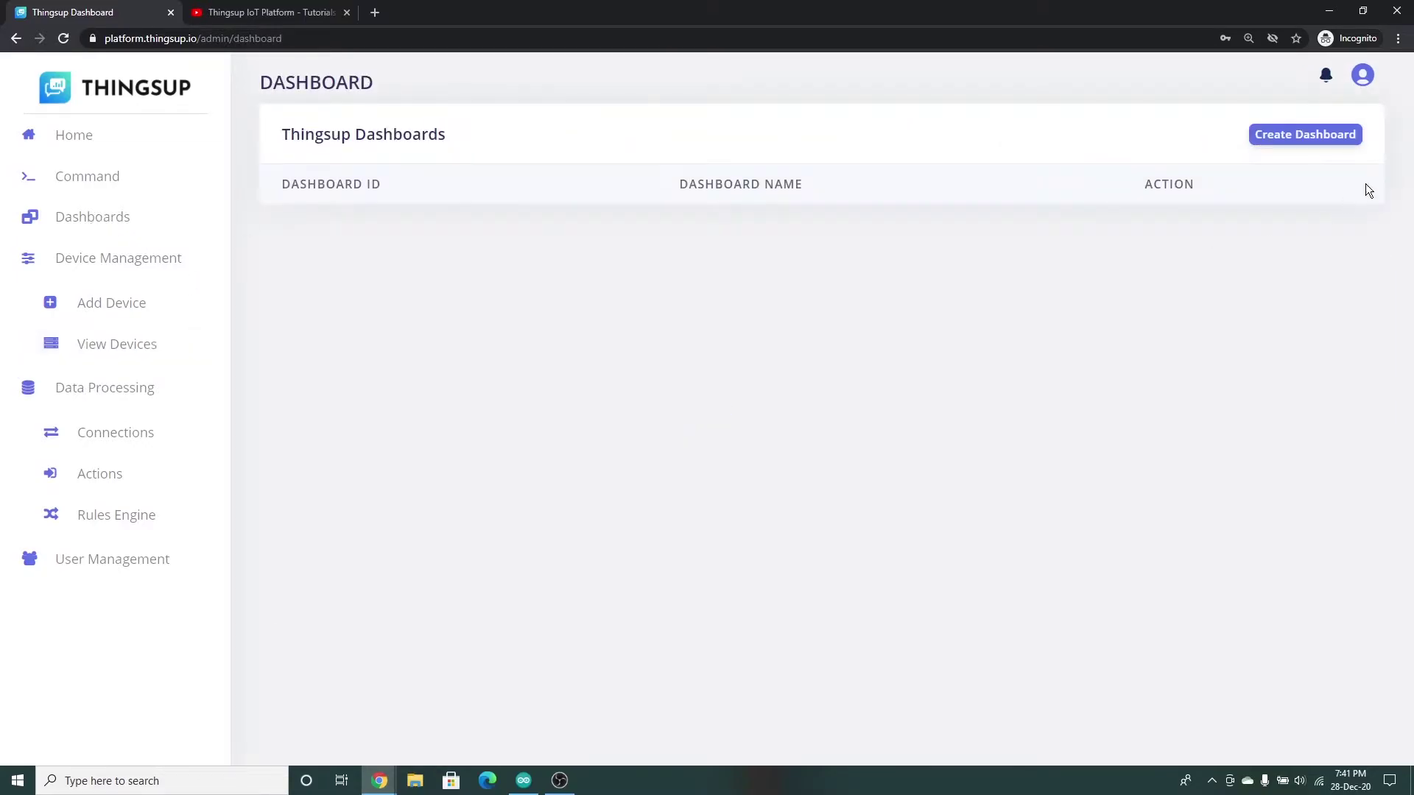
- Create a new dashboard named 'Distance Monitor'
click(1315, 135)
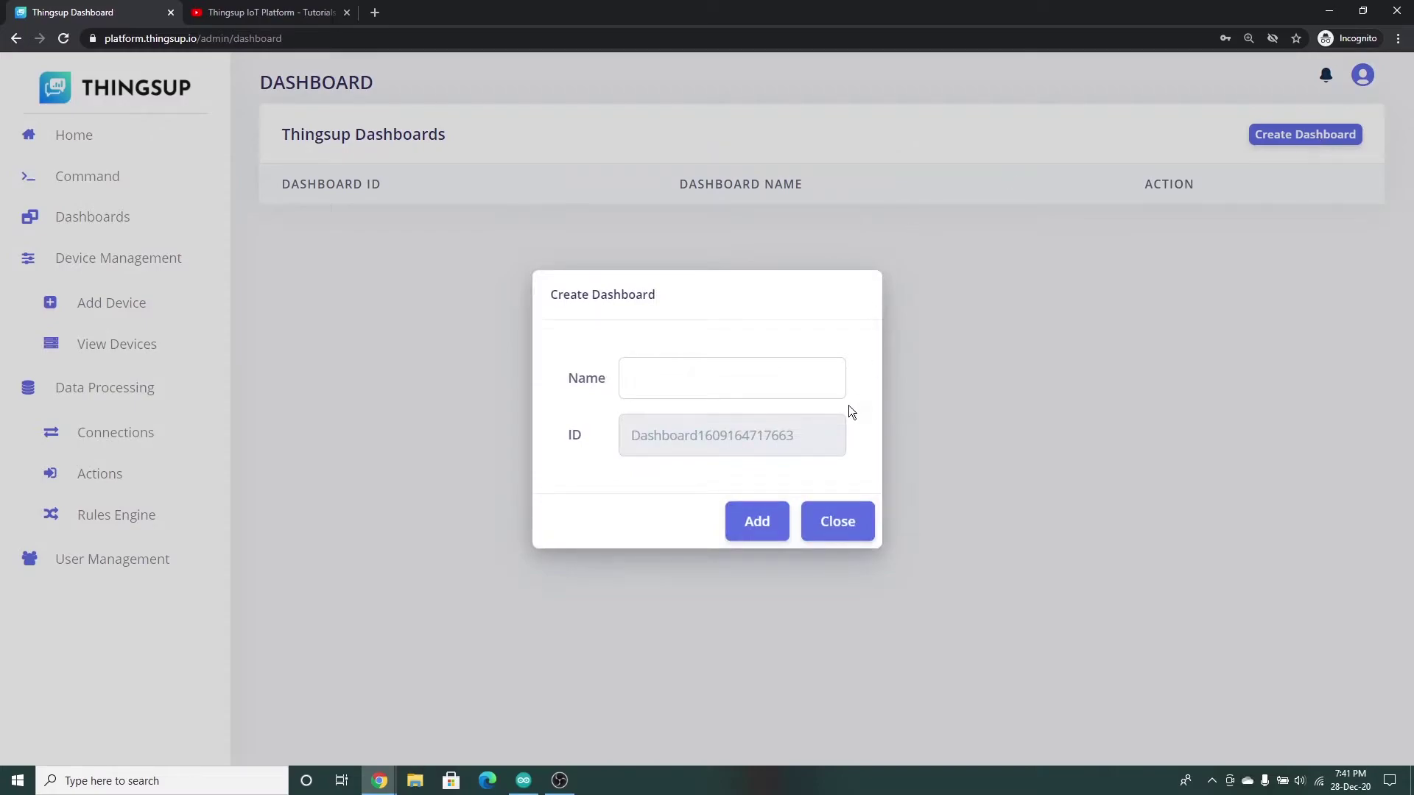
click(726, 382)
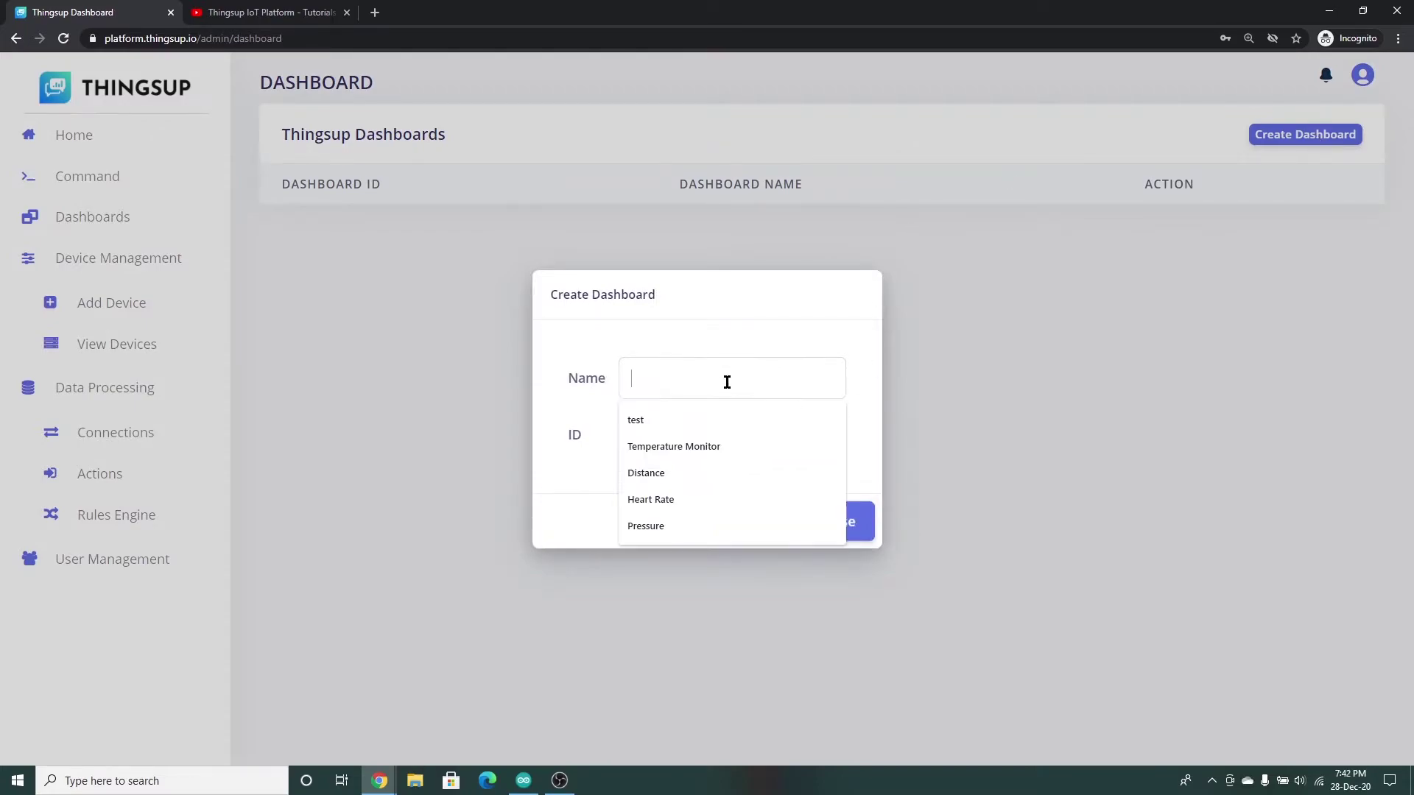
click(698, 476)
text(Monitor)
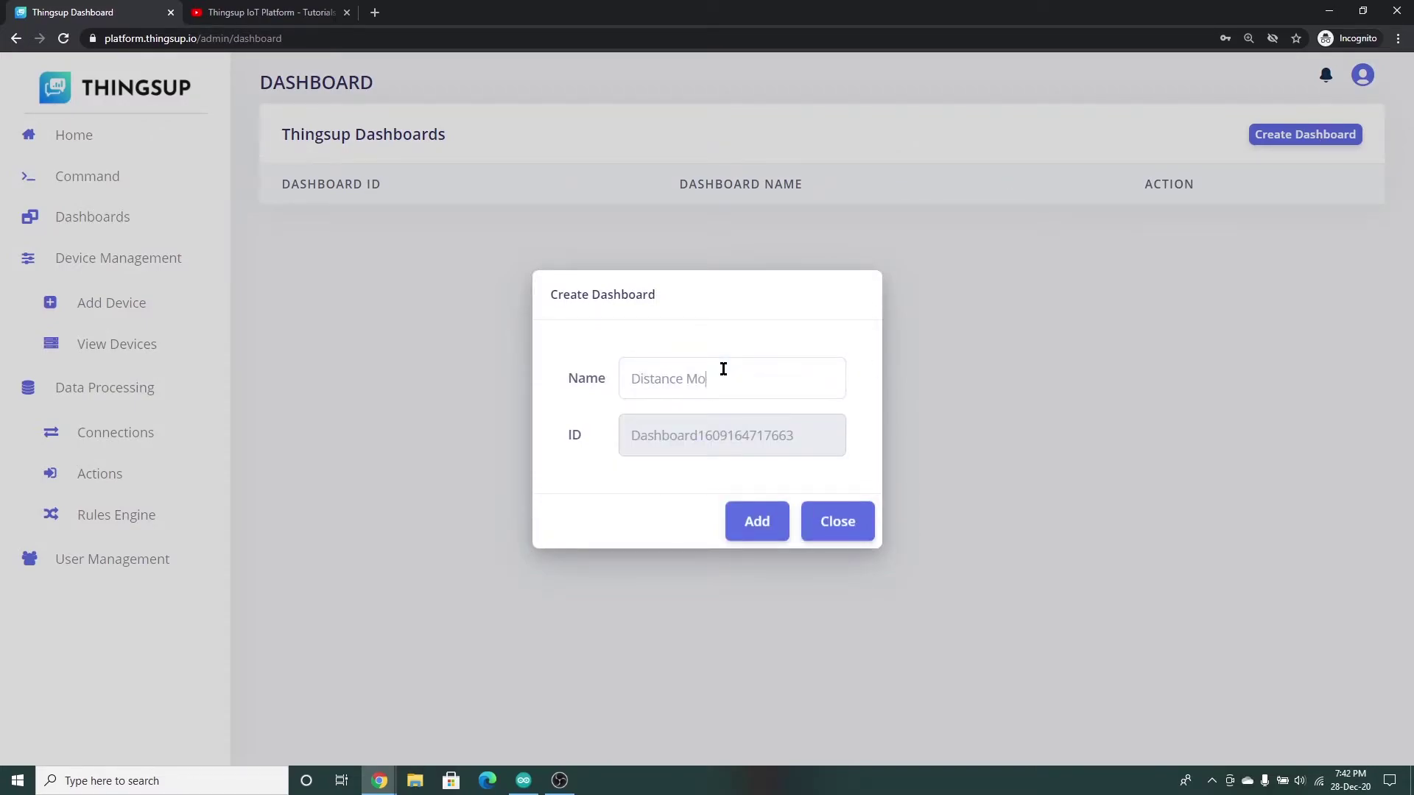
click(739, 528)
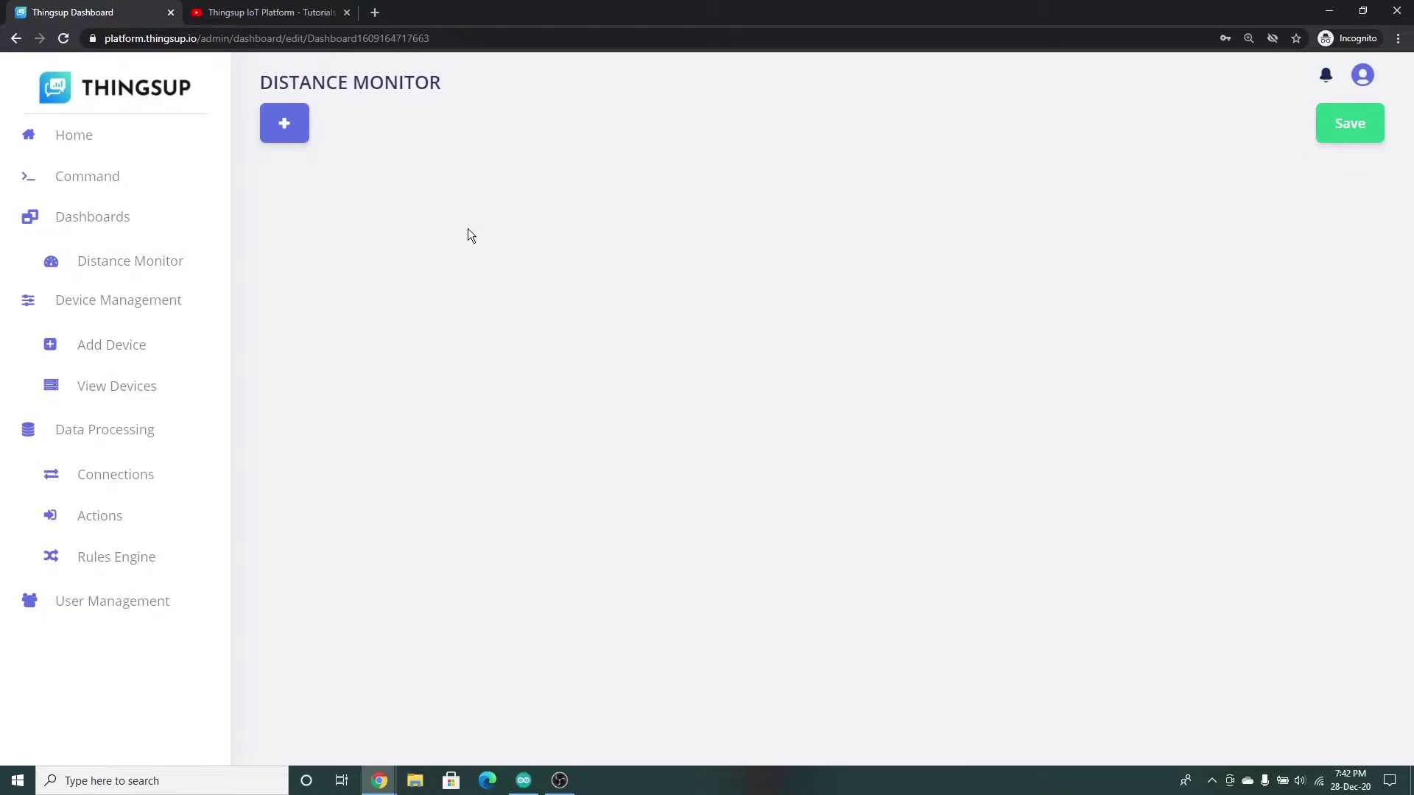
- Add a DataTile widget, move it to the middle, enlarge it and bring up its settings
click(285, 123)
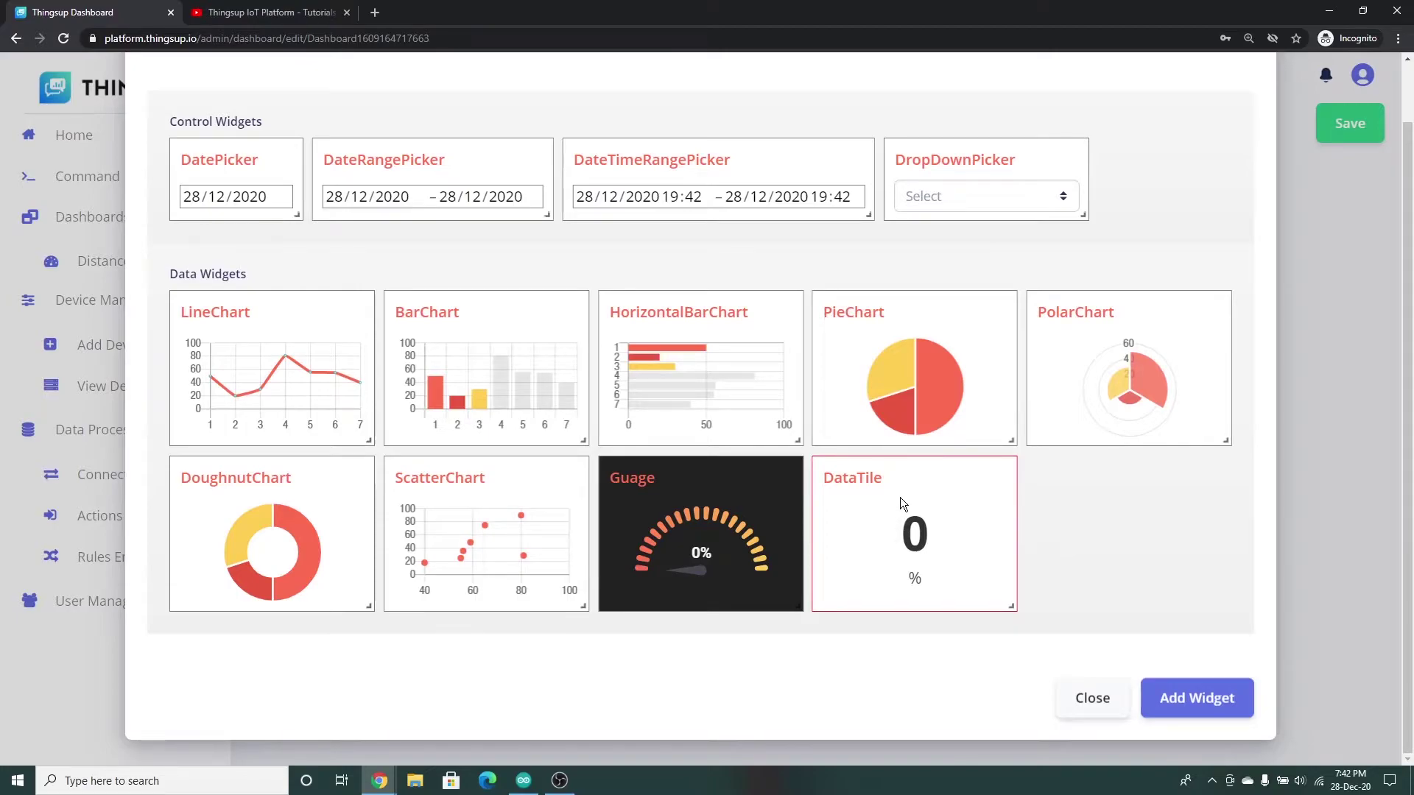
click(1198, 699)
drag(1203, 222, 699, 265)
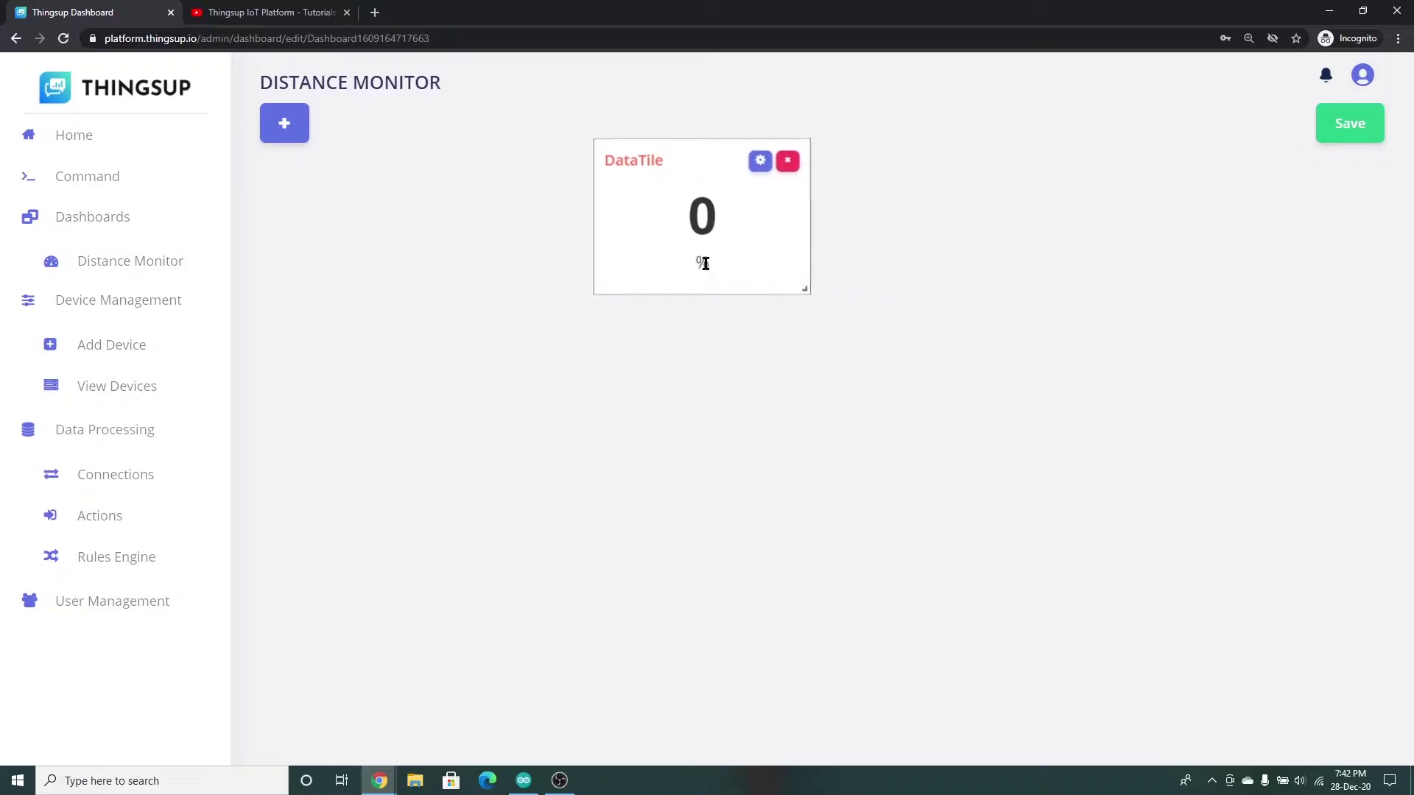
drag(794, 305, 1006, 405)
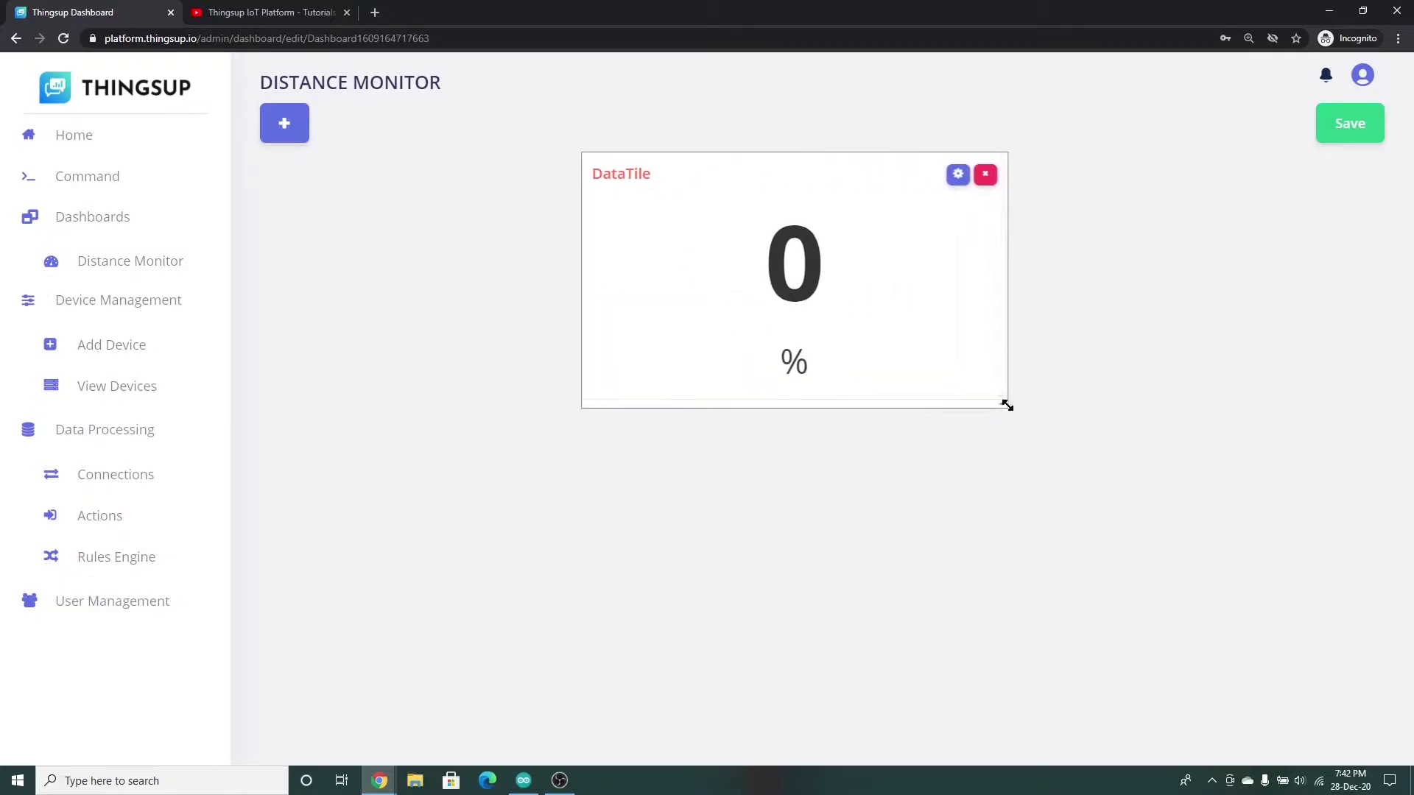
click(955, 174)
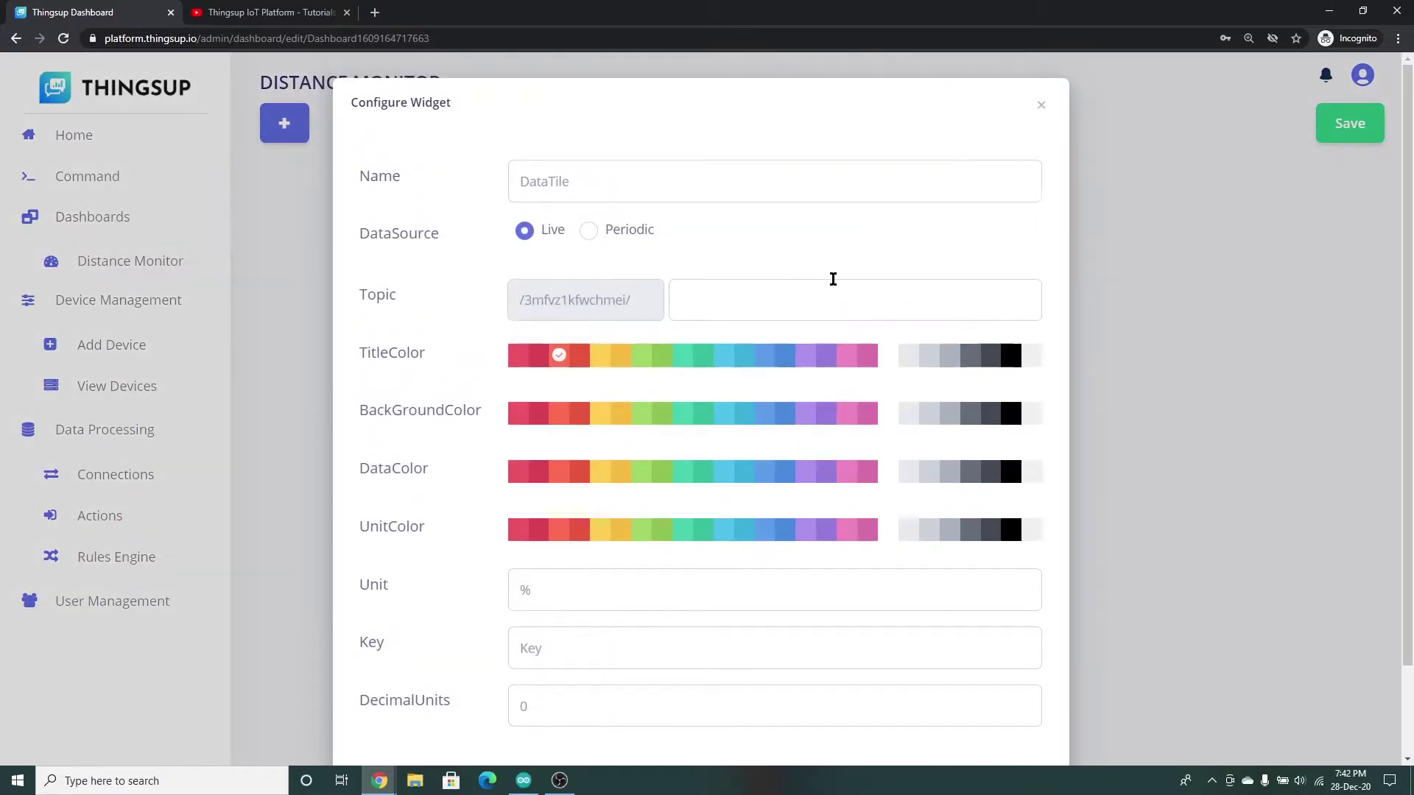
- Set the tile's name to Distance, topic distance, unit Cms and key dist, and save
drag(593, 186, 504, 196)
text(Distance)
click(720, 300)
text(distance)
scroll(773, 277, down, 2)
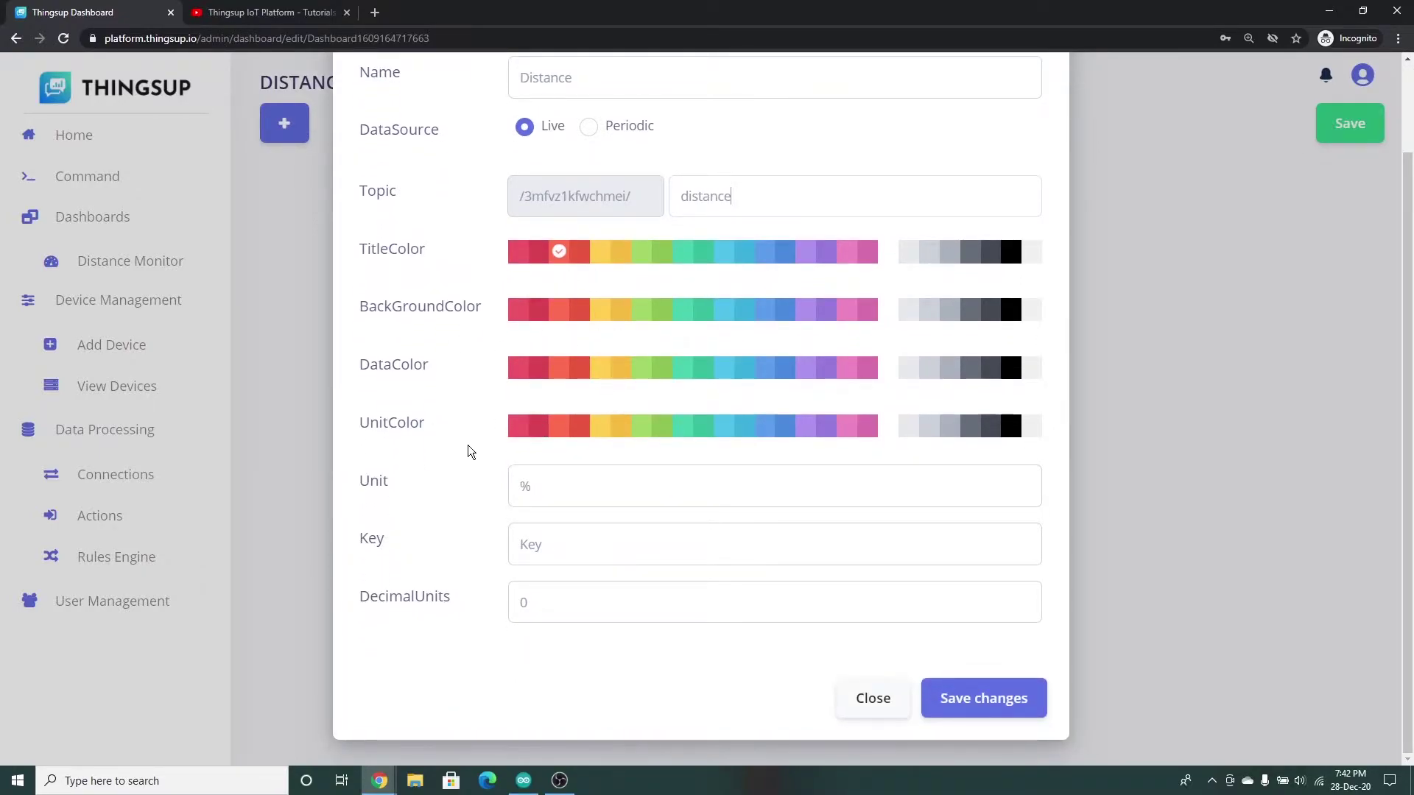
drag(540, 486, 514, 485)
key(BackSpace)
text(Cms)
drag(555, 555, 505, 563)
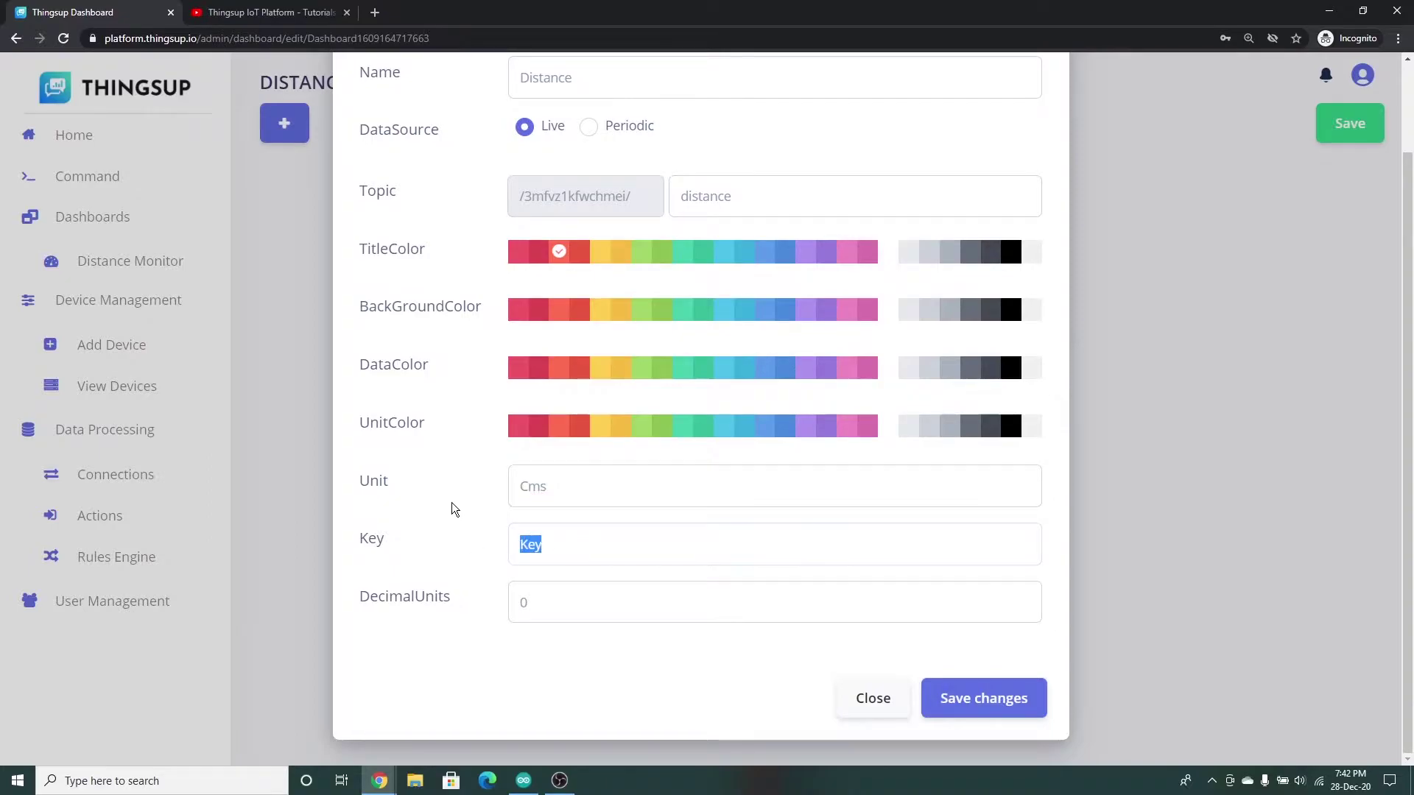
text(dist)
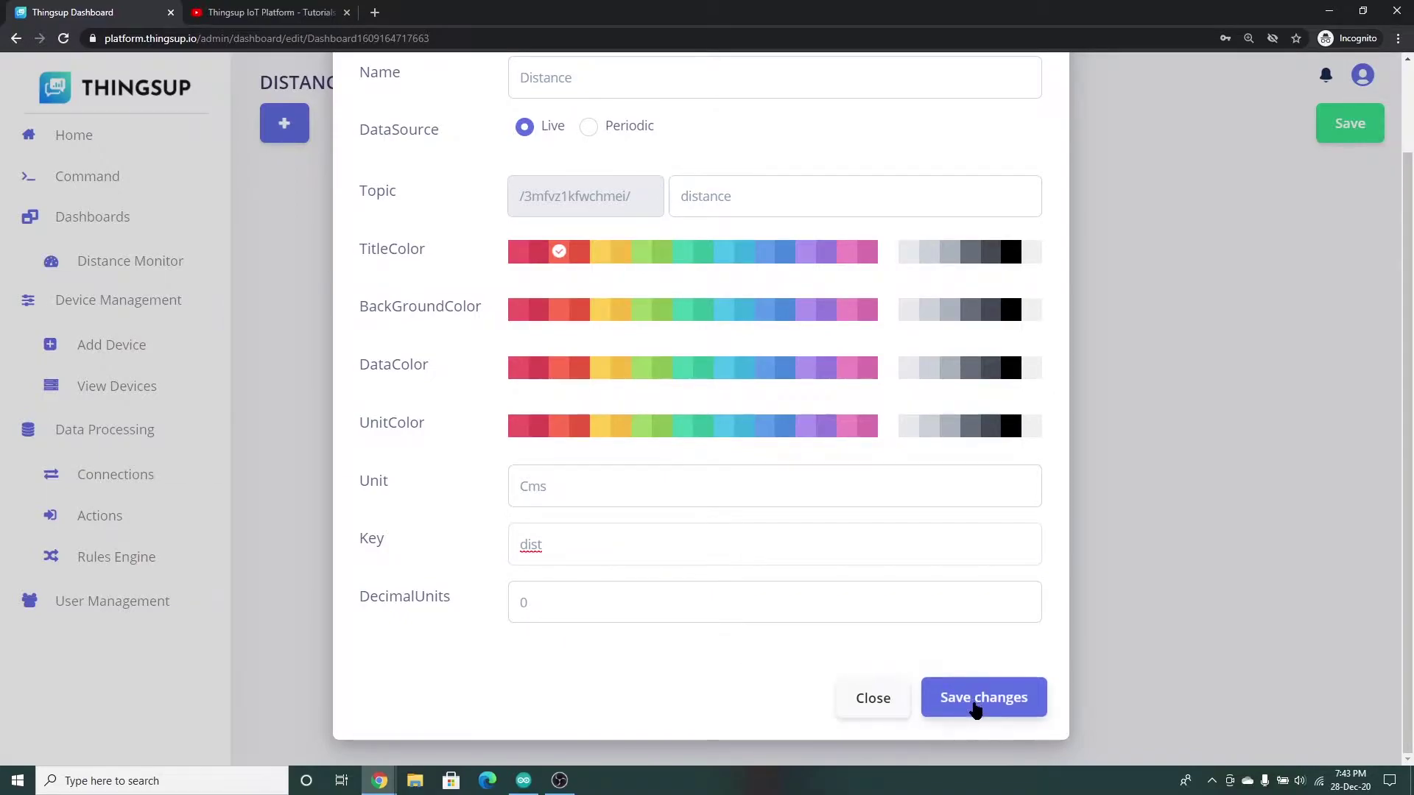
click(975, 705)
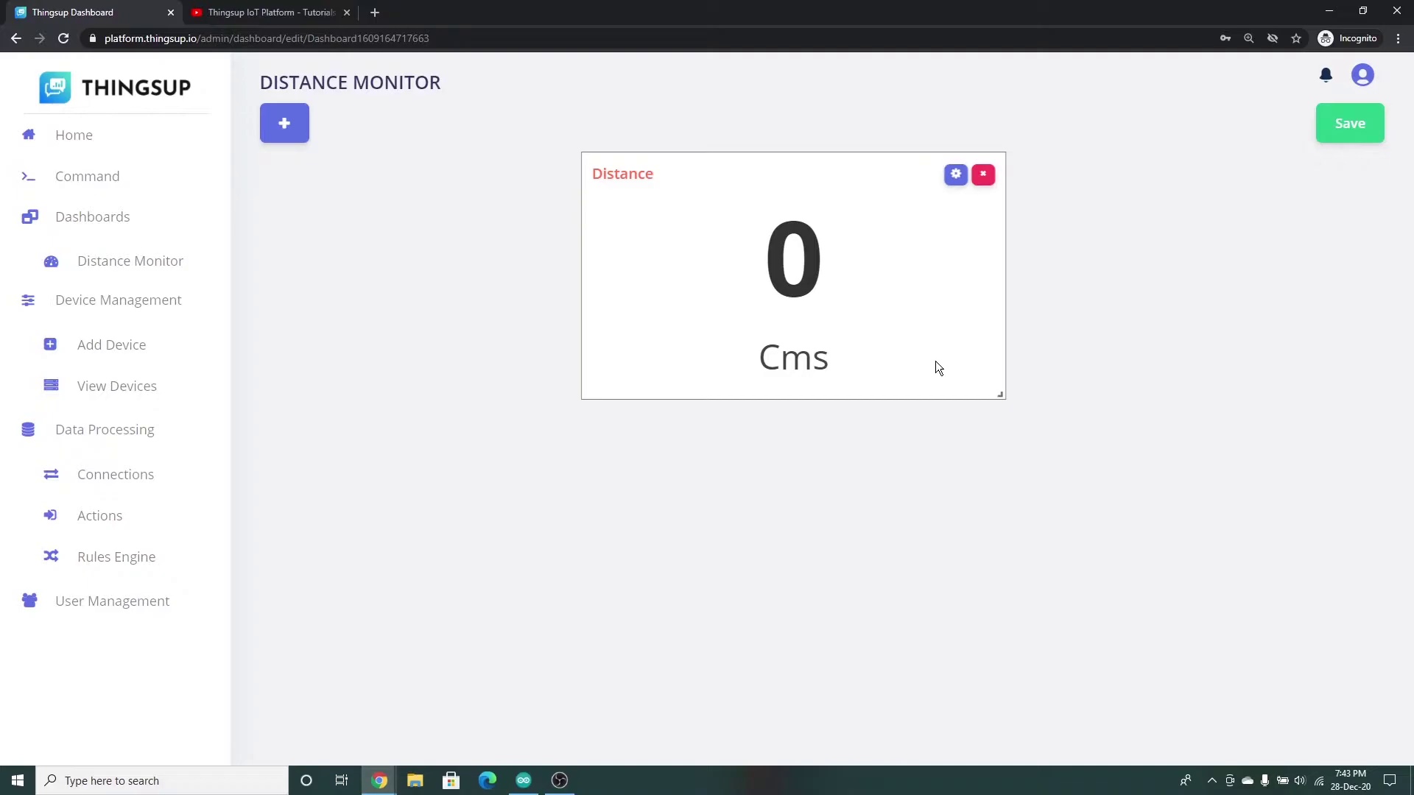
- Add a LineChart widget, place it enlarged below the Distance tile, and bring up its settings
click(286, 129)
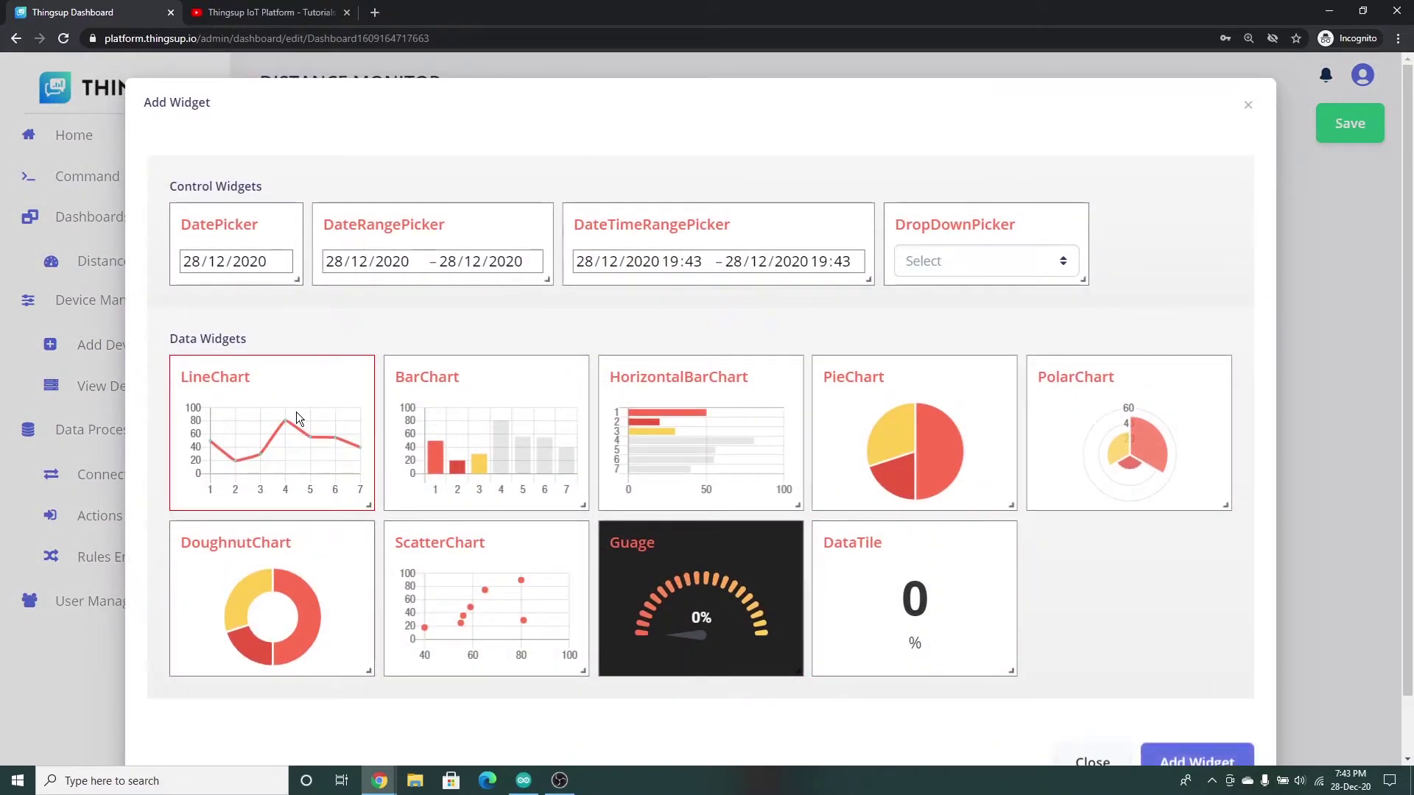
click(1199, 758)
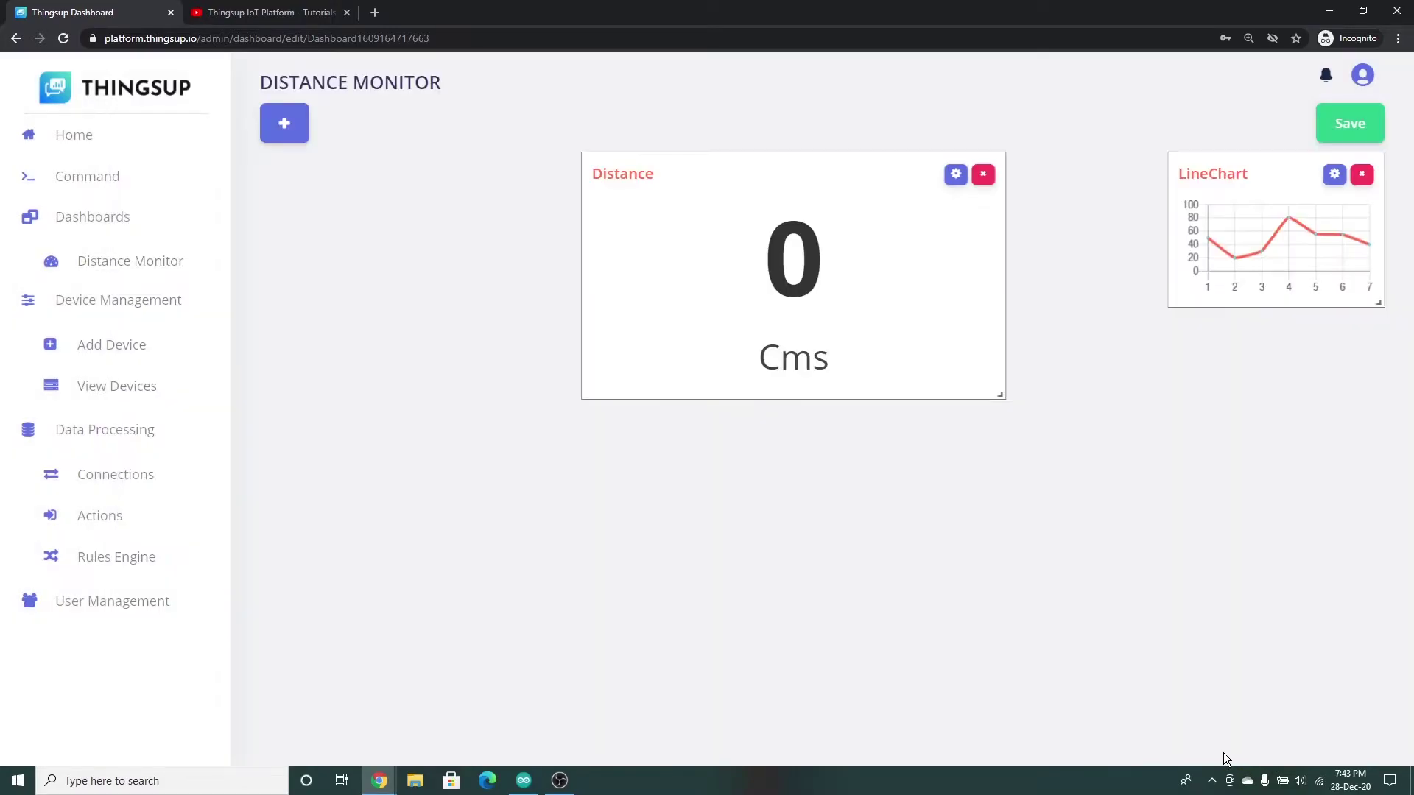
drag(1175, 212, 463, 486)
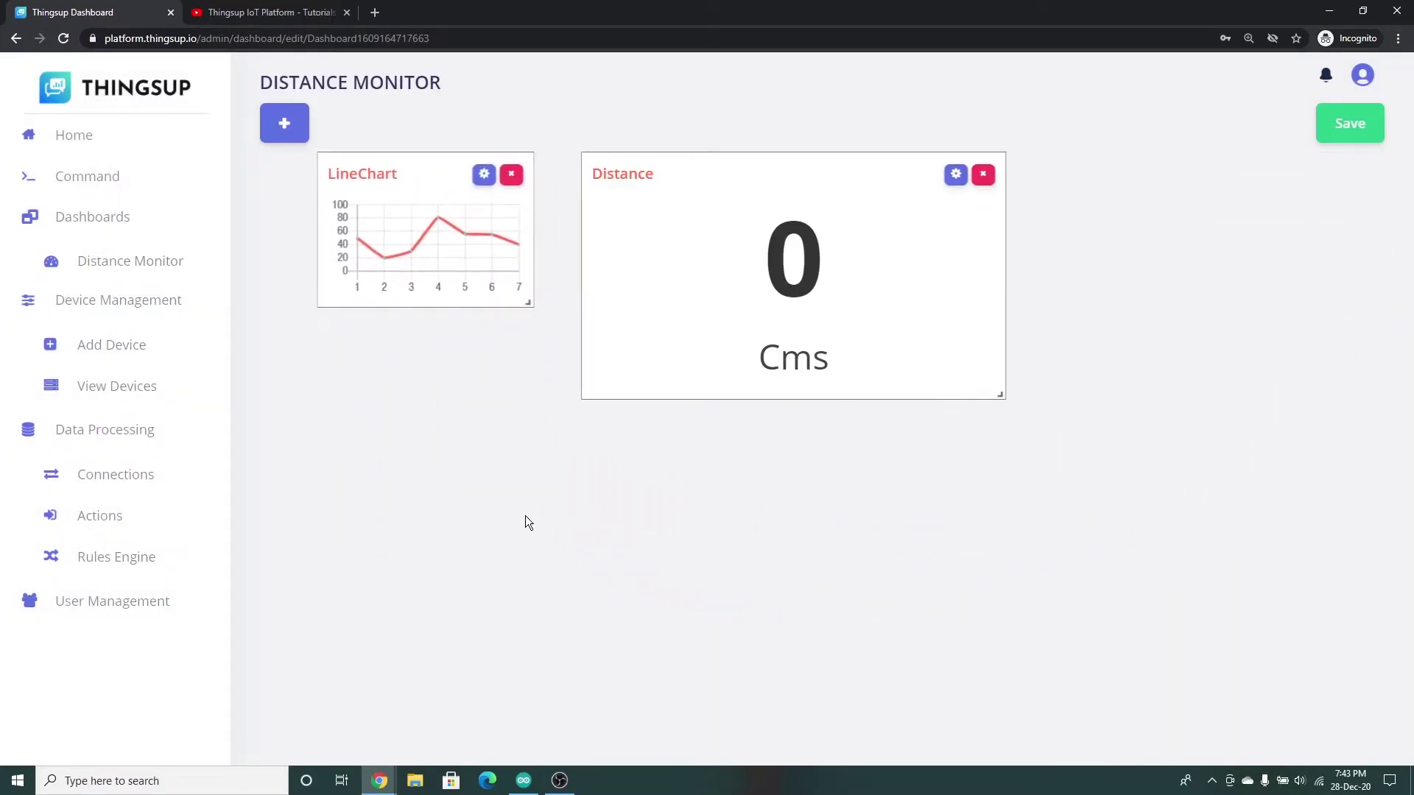
drag(462, 338, 480, 619)
drag(473, 287, 1329, 666)
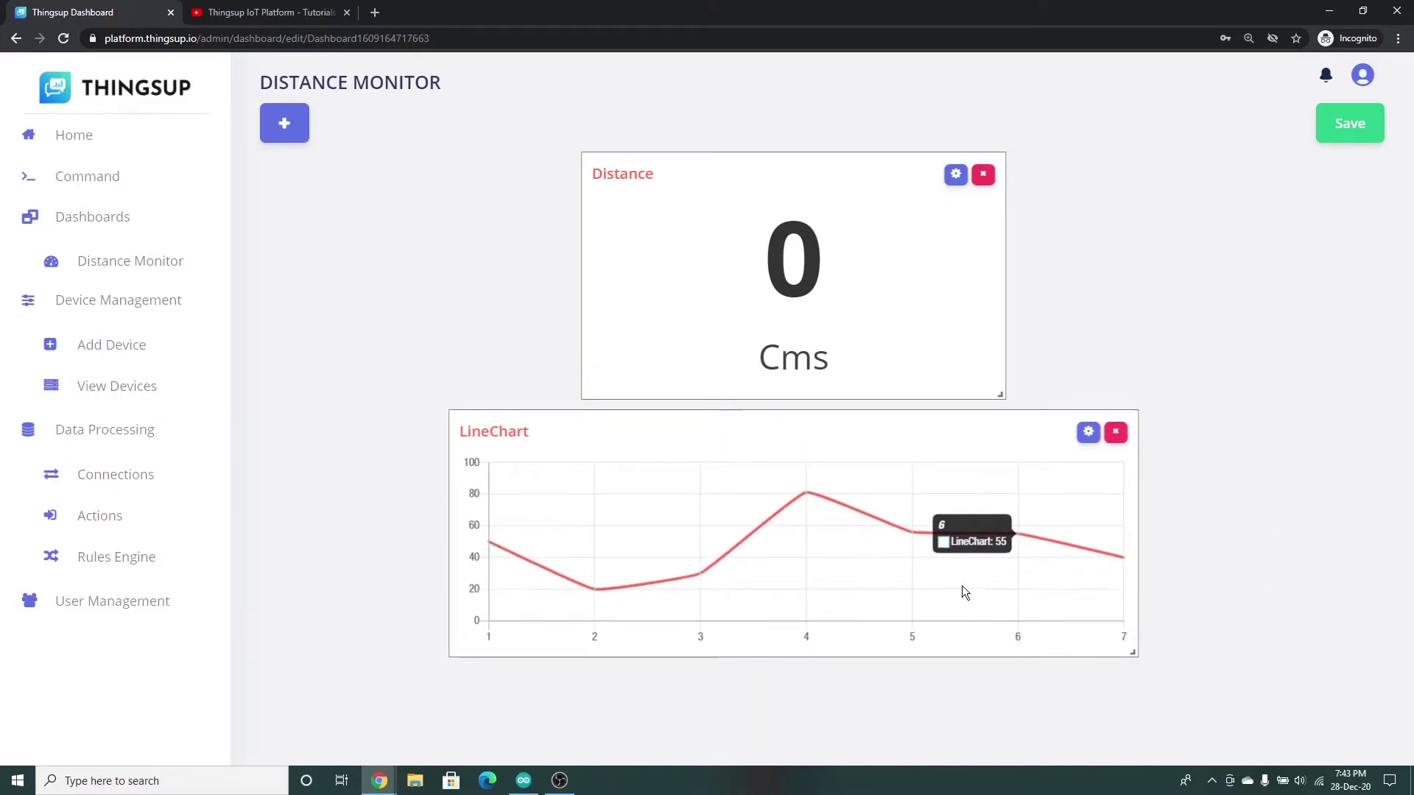
click(1086, 435)
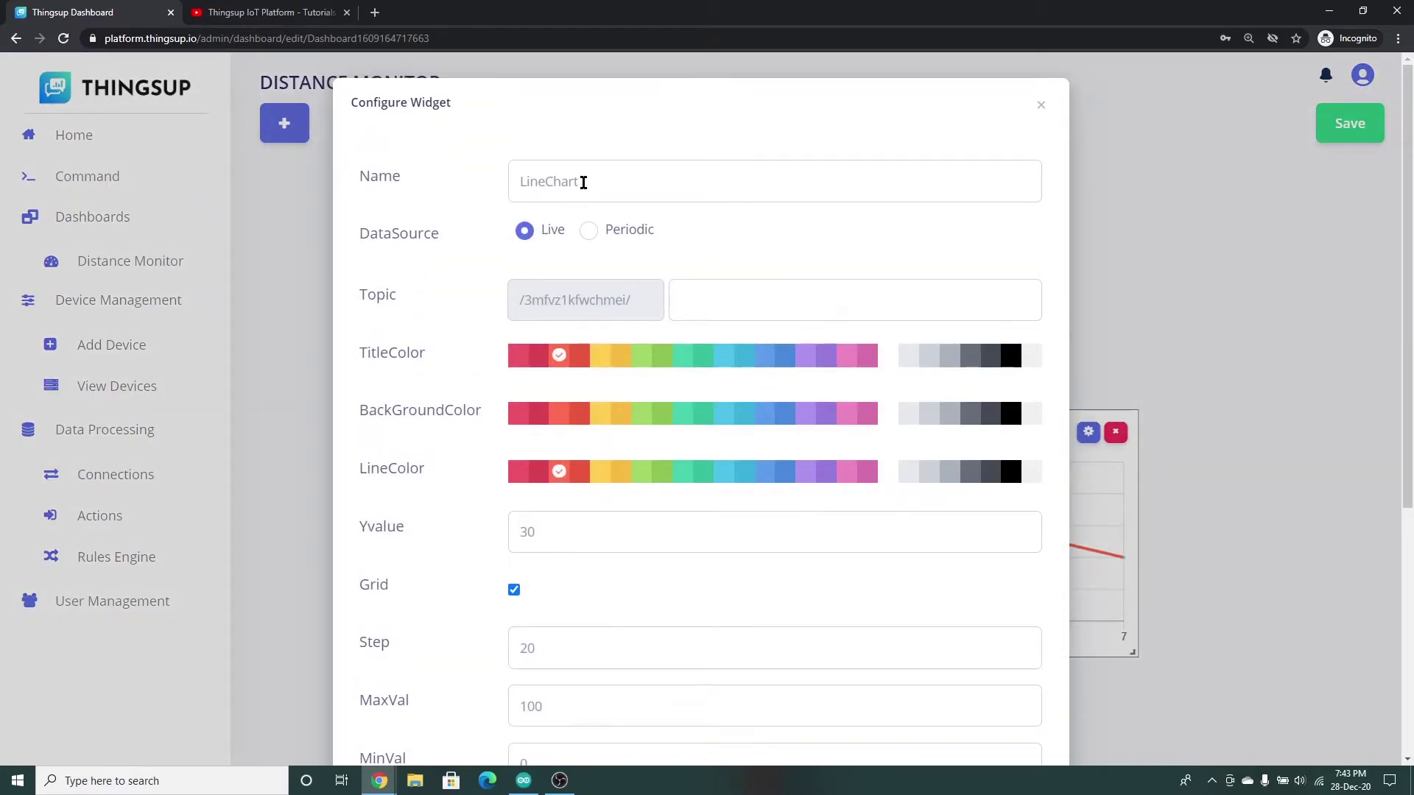
- Name the chart 'Distance (Cms)', with topic distance and maximum value 300
drag(580, 183, 520, 196)
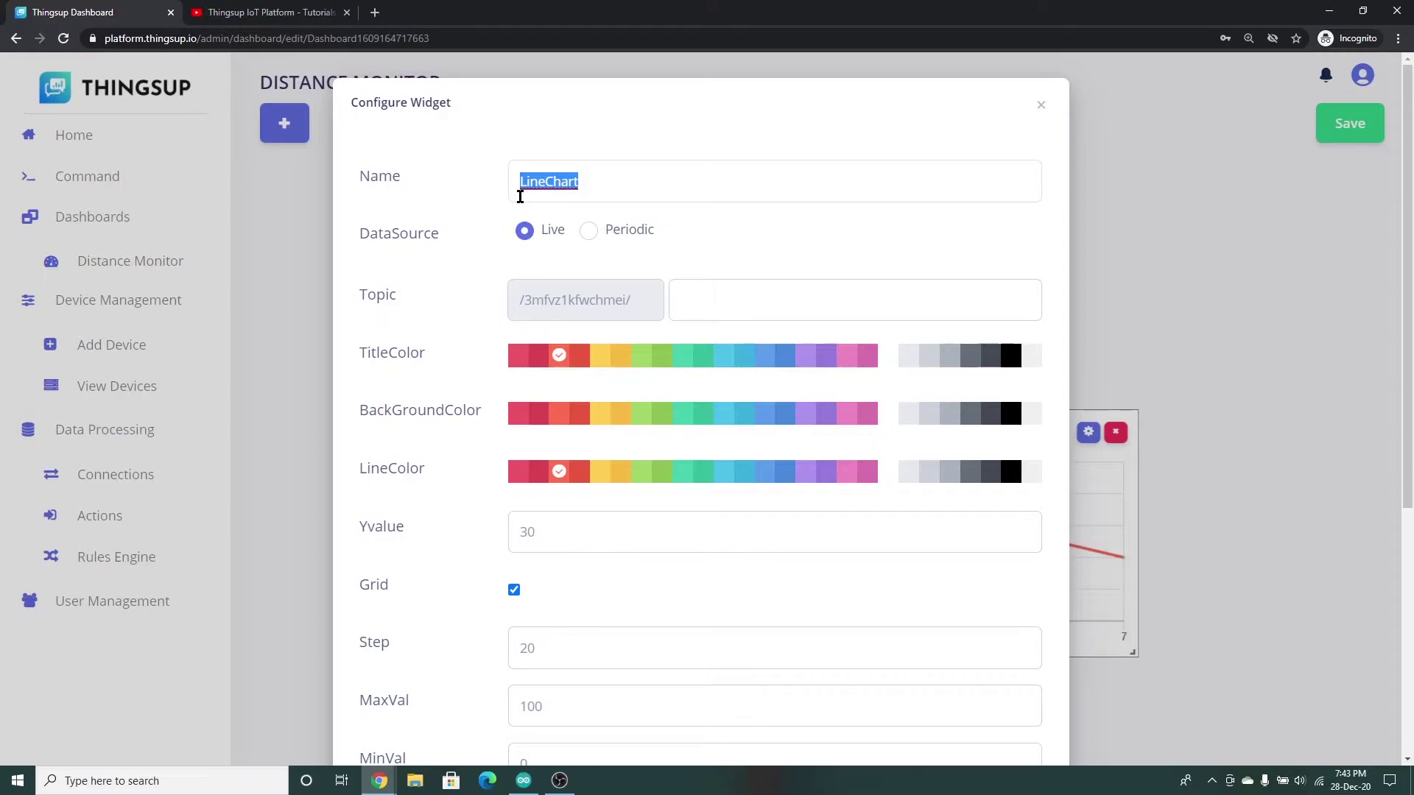
text(Distance (Cms))
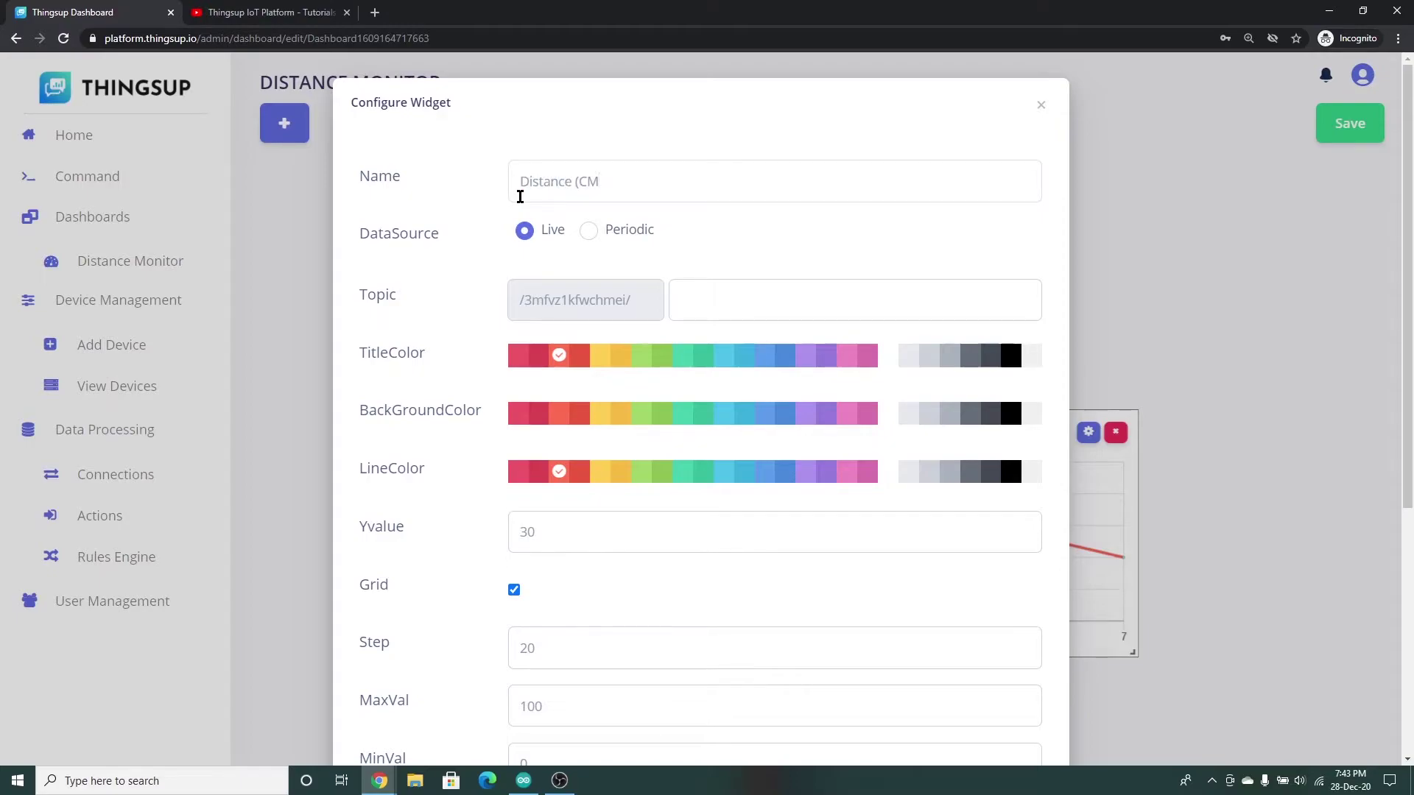
click(742, 293)
text(distance)
scroll(736, 298, down, 3)
scroll(637, 387, down, 2)
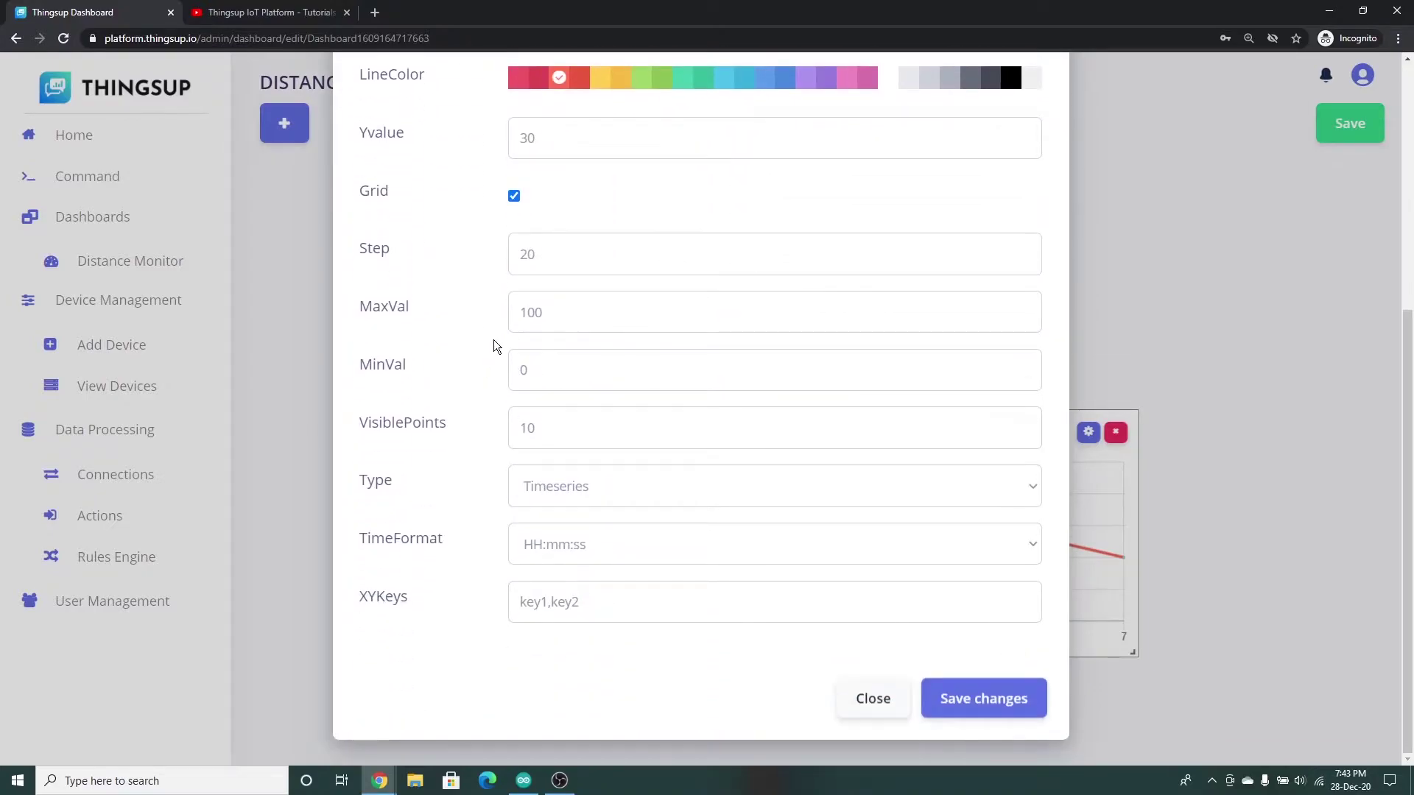
double_click(537, 312)
text(300)
- Set the chart's XY keys to dist, apply the settings and save the dashboard
drag(584, 608, 507, 616)
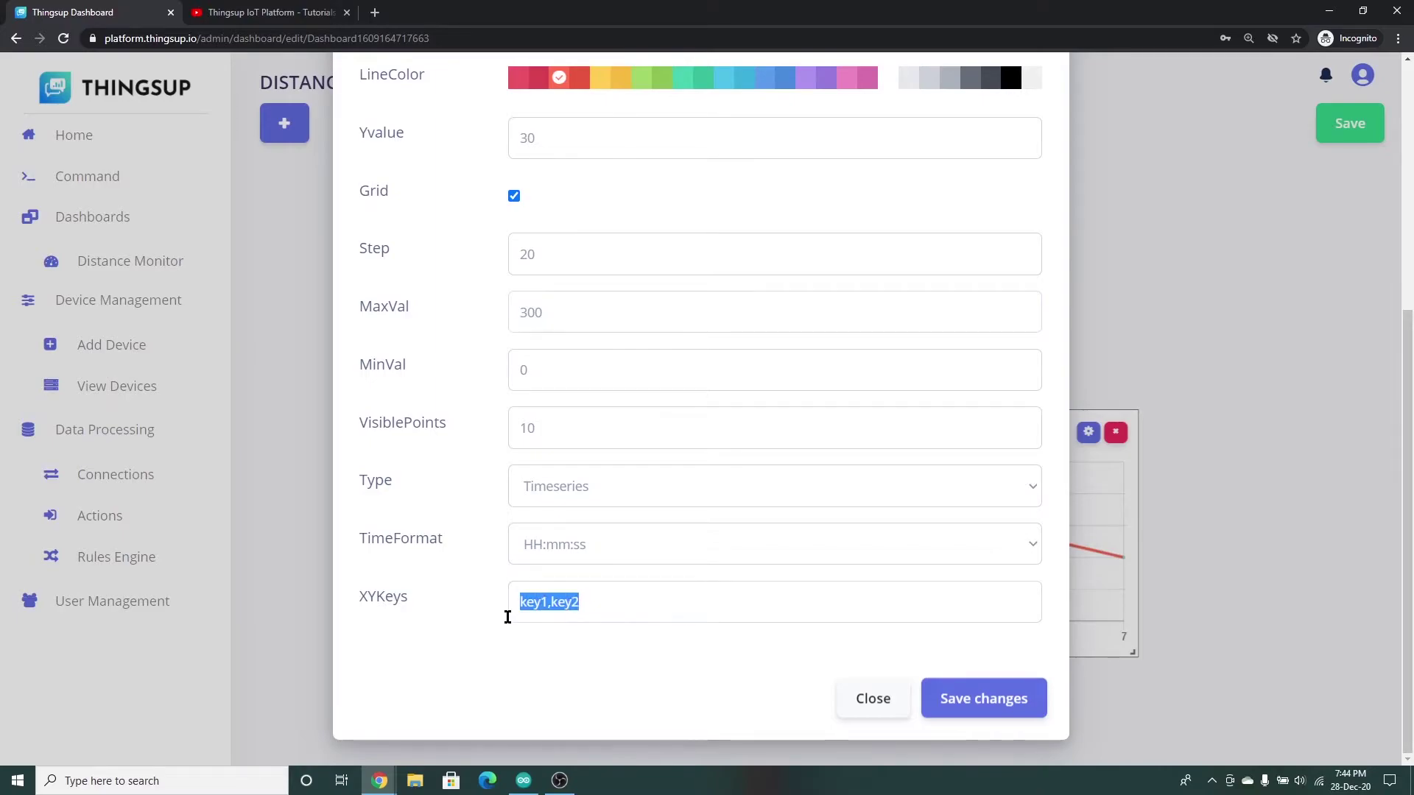
key(BackSpace)
text(dist)
click(1011, 704)
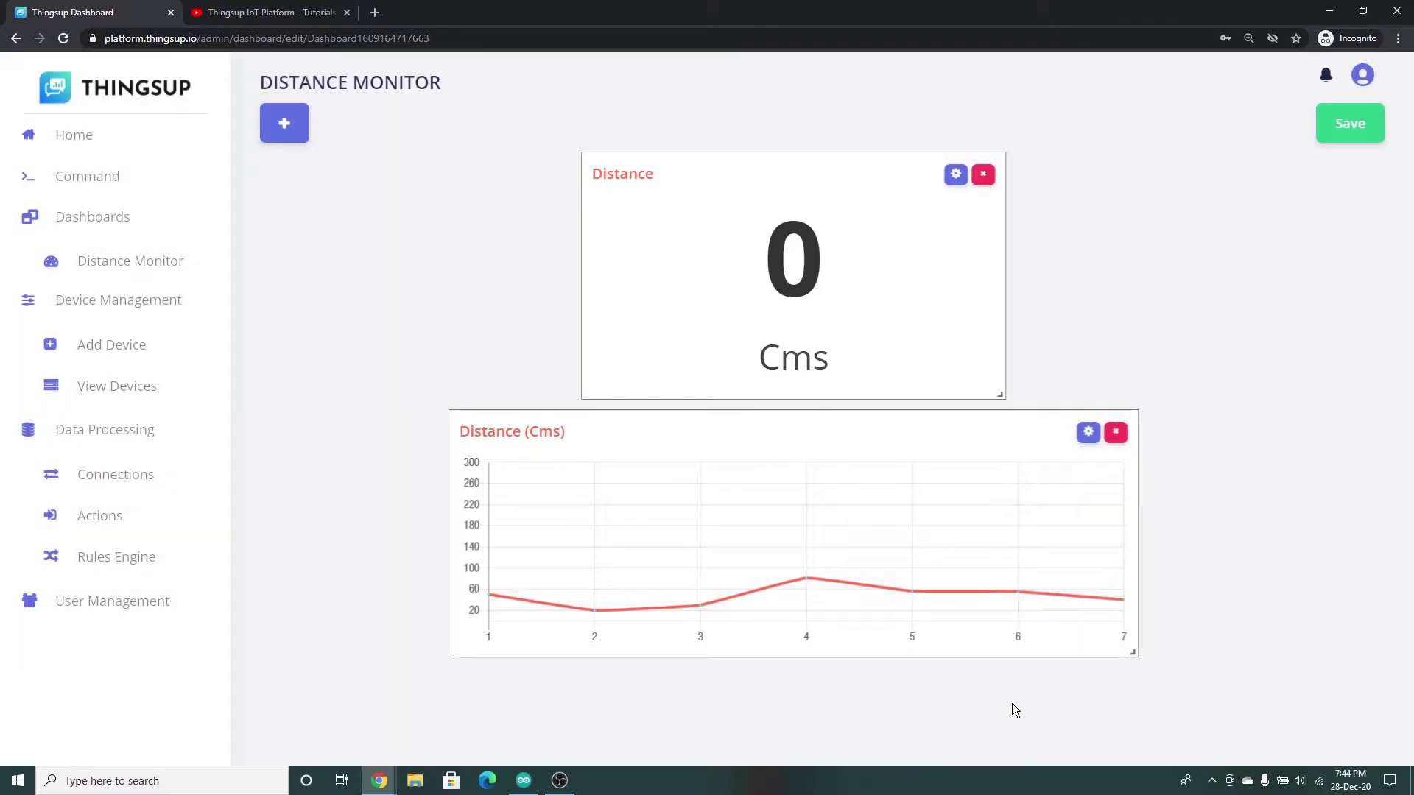
click(1338, 138)
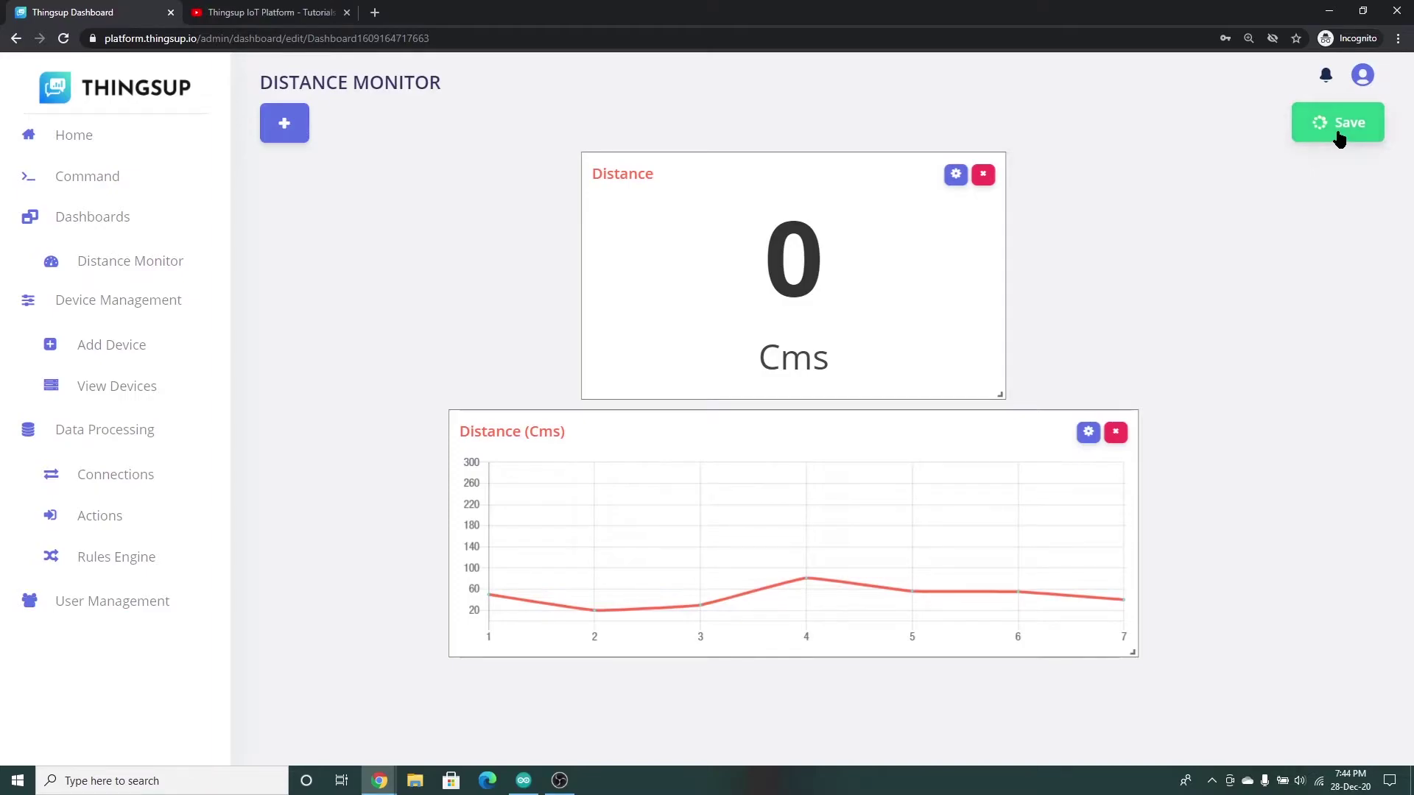